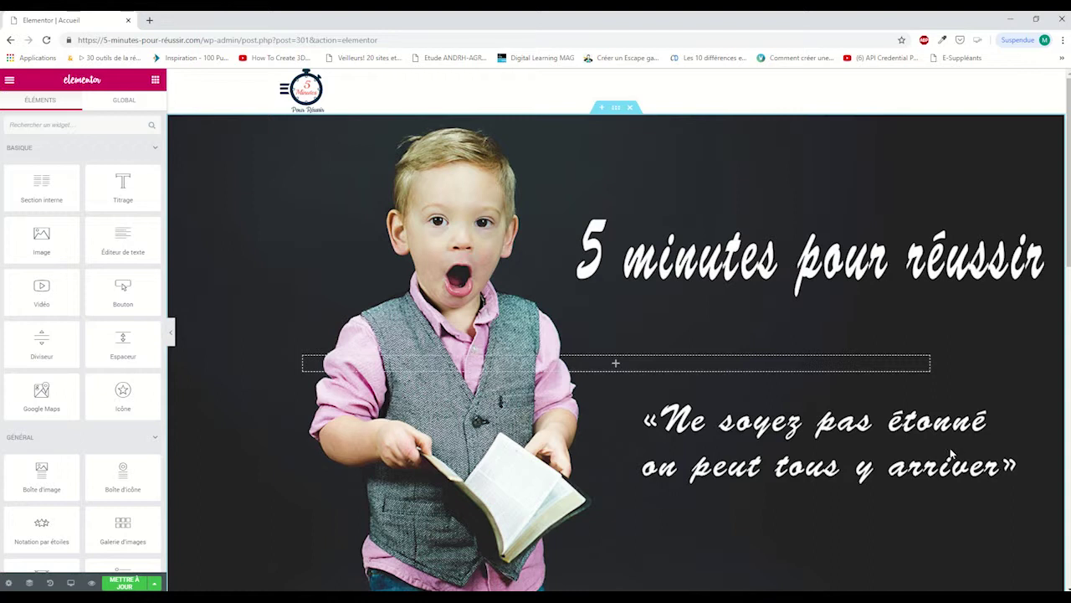
Add a spacer widget below the software icon grid at the end of the page.
{"action": "scroll", "coordinate": [862, 416], "scroll_direction": "down", "scroll_amount": 2}
{"action": "scroll", "coordinate": [862, 416], "scroll_direction": "down", "scroll_amount": 4}
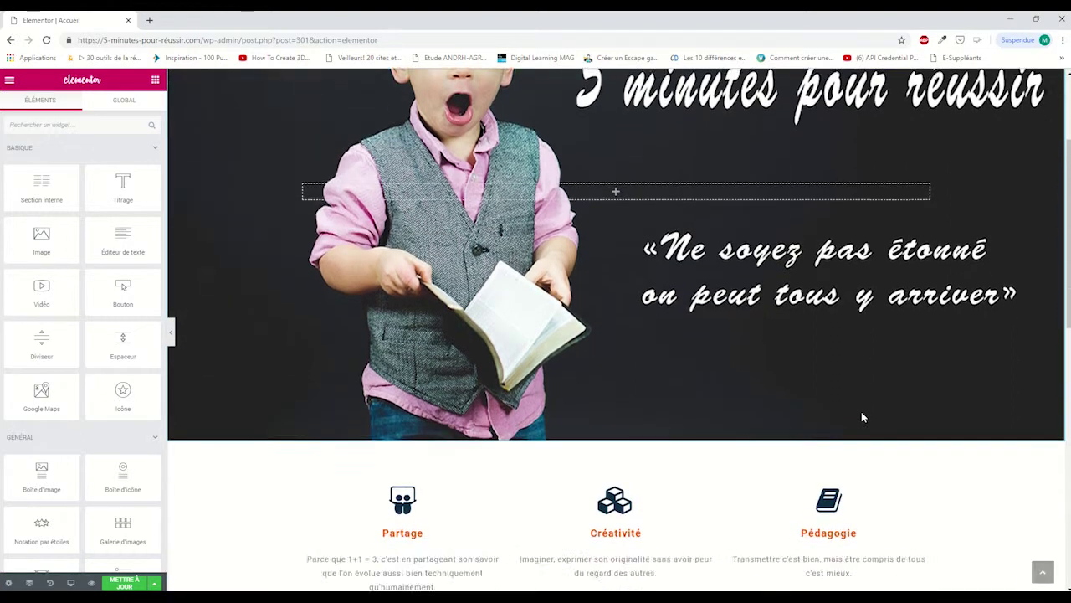
{"action": "scroll", "coordinate": [864, 416], "scroll_direction": "down", "scroll_amount": 5}
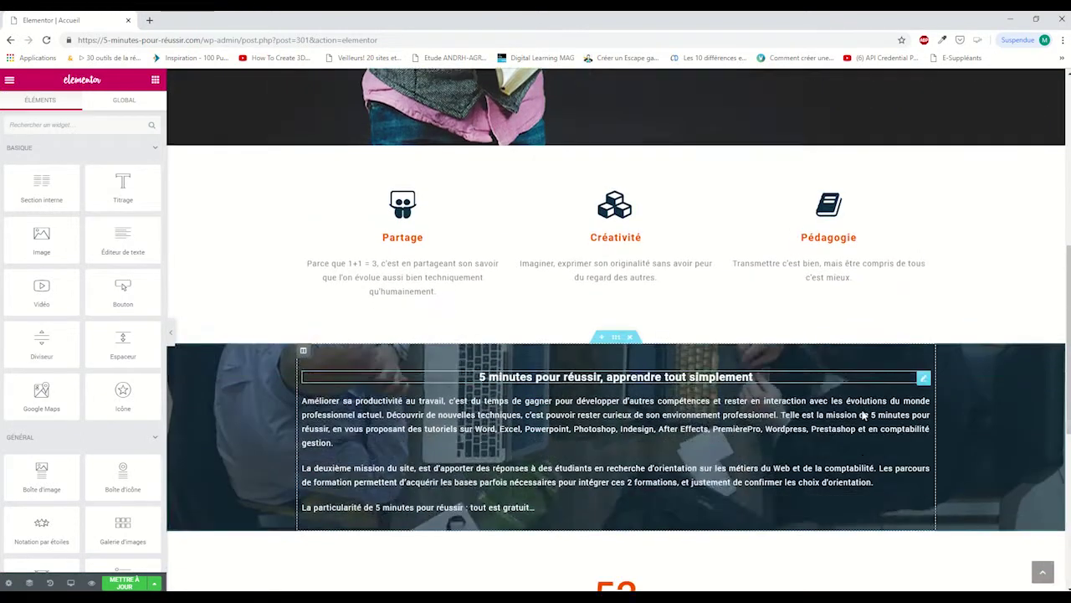
{"action": "scroll", "coordinate": [719, 311], "scroll_direction": "down", "scroll_amount": 1}
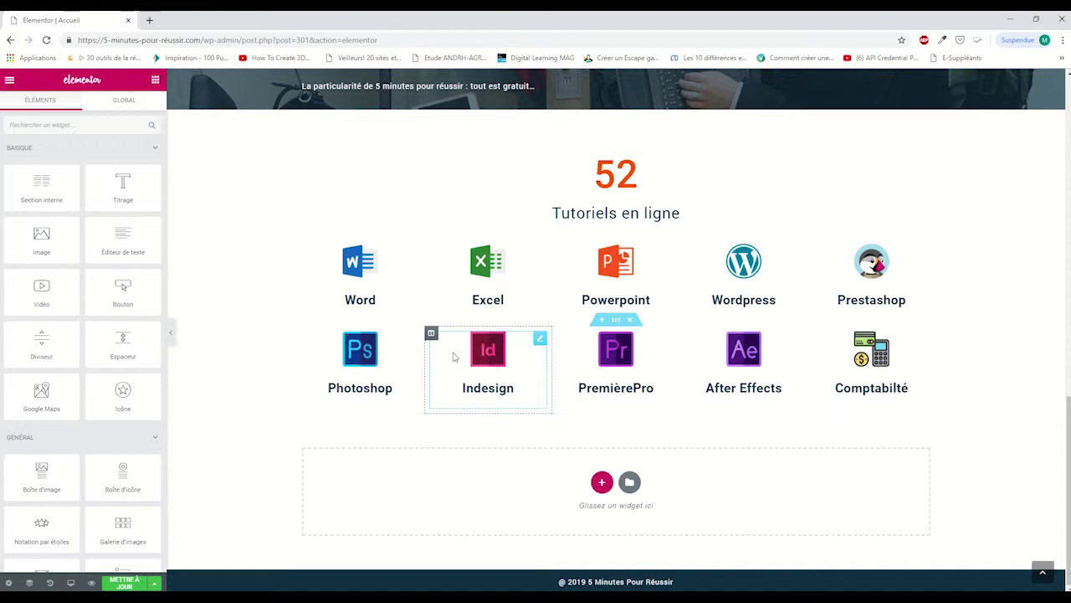
{"action": "left_click", "coordinate": [372, 364]}
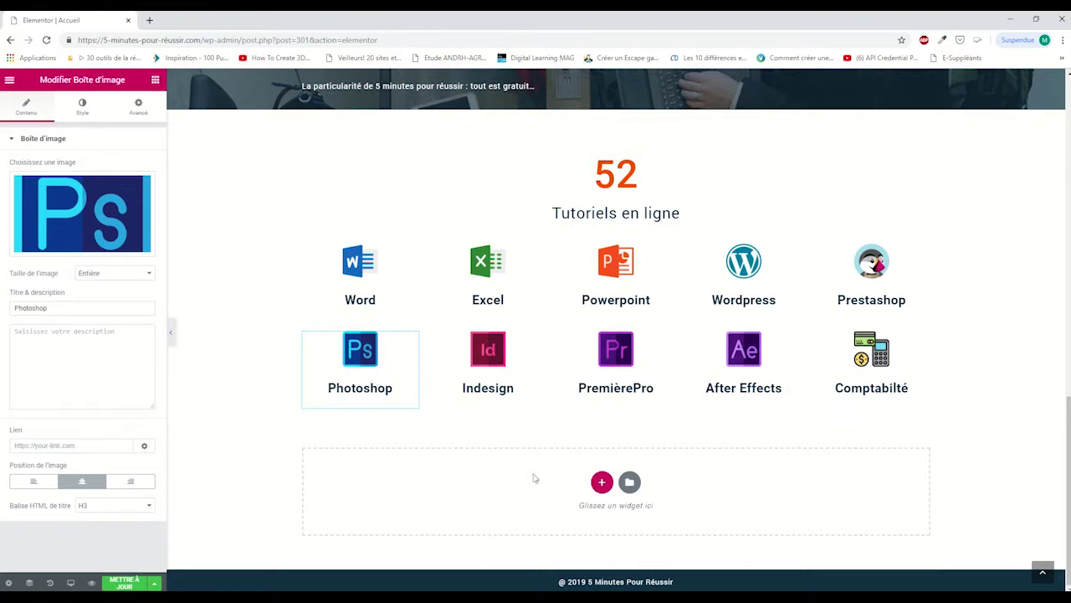
{"action": "scroll", "coordinate": [741, 453], "scroll_direction": "up", "scroll_amount": 1}
{"action": "scroll", "coordinate": [739, 452], "scroll_direction": "down", "scroll_amount": 1}
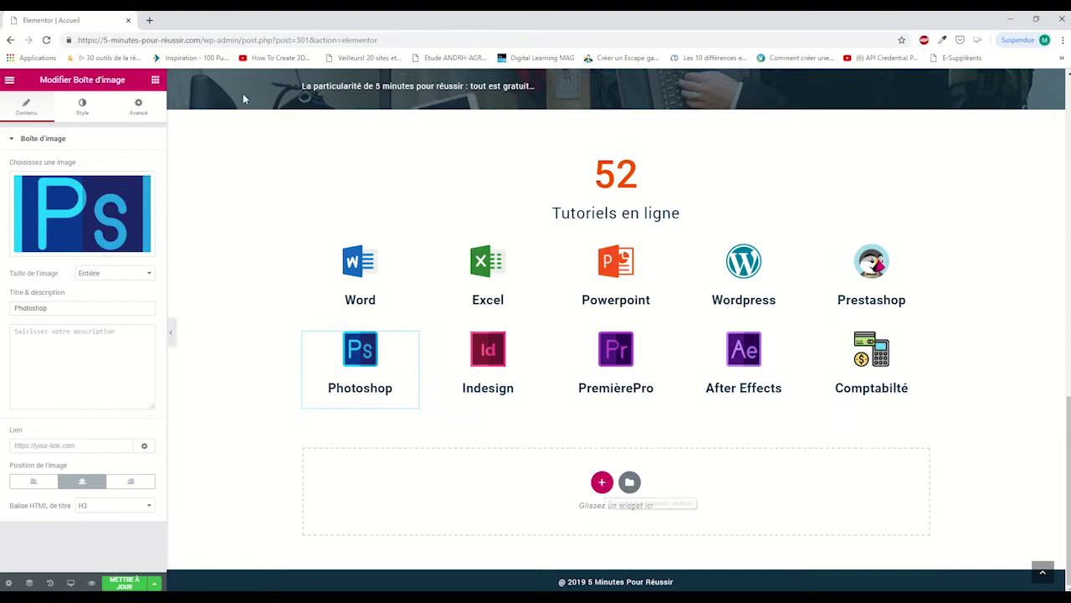
{"action": "left_click", "coordinate": [155, 81]}
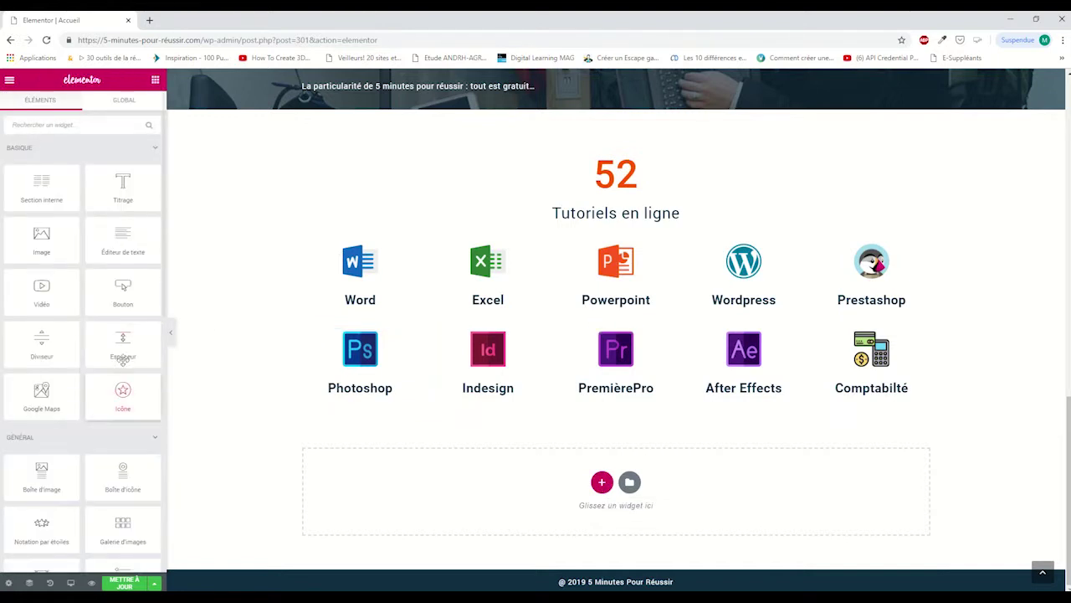
{"action": "left_click_drag", "start_coordinate": [123, 343], "coordinate": [596, 479]}
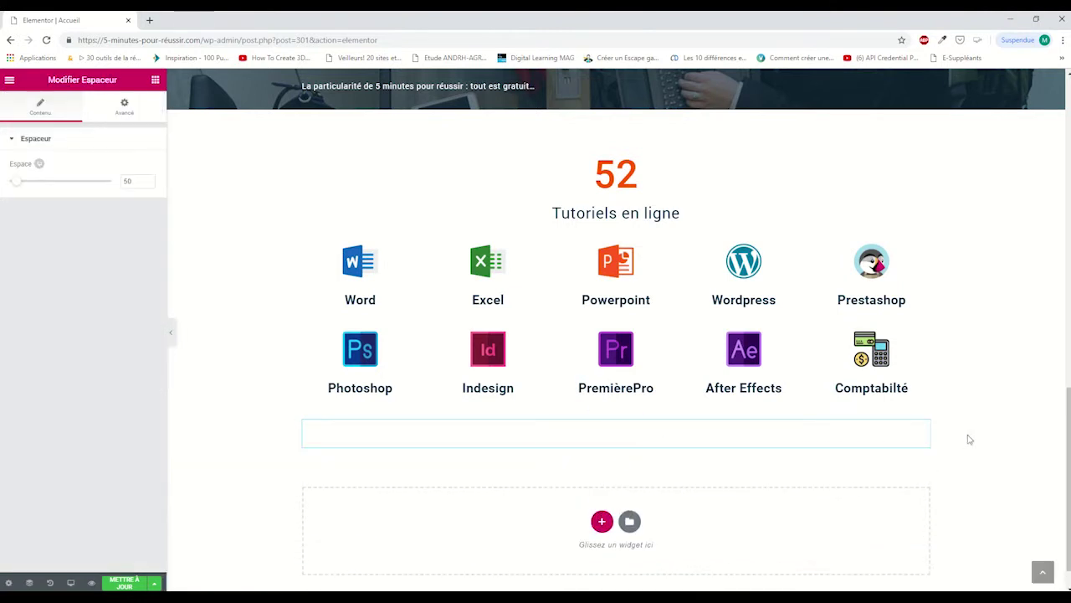
Add a heading below the spacer with the title "Les Parcours" and centre it.
{"action": "left_click", "coordinate": [155, 82]}
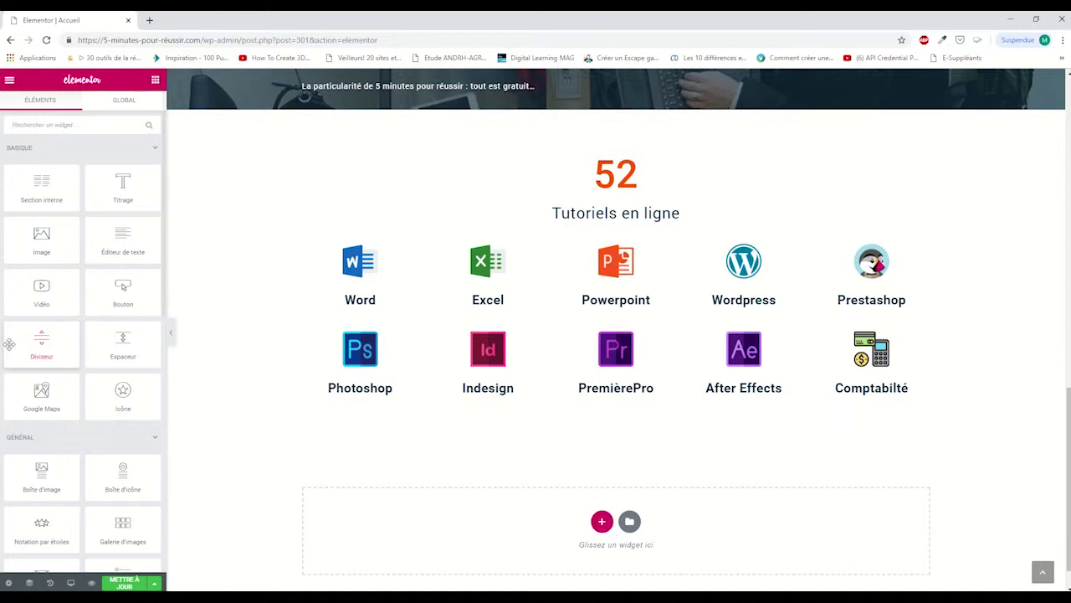
{"action": "left_click_drag", "start_coordinate": [123, 181], "coordinate": [619, 510]}
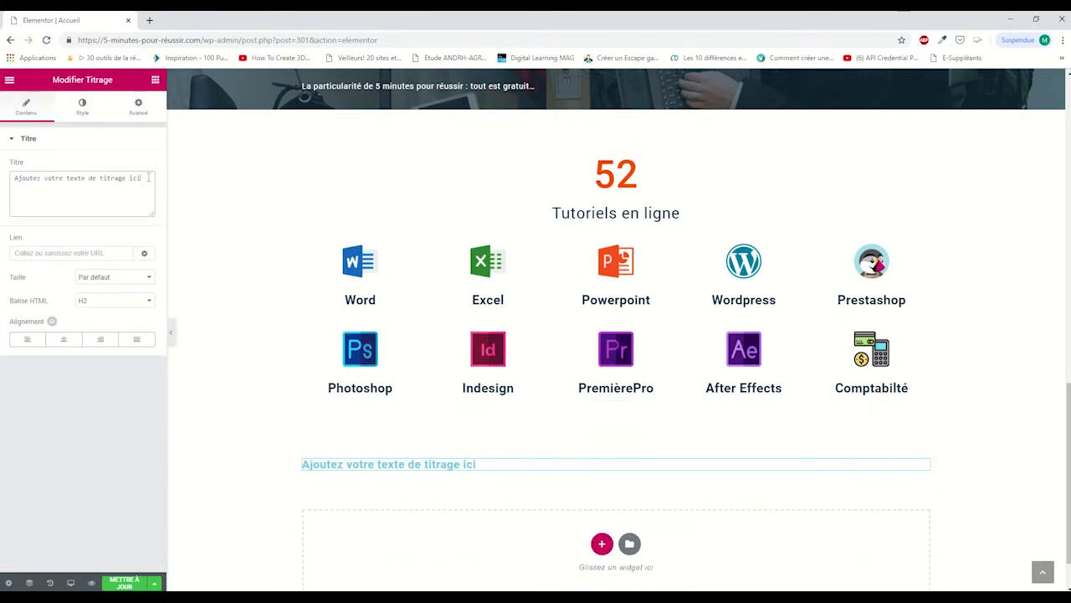
{"action": "left_click_drag", "start_coordinate": [142, 178], "coordinate": [13, 179]}
{"action": "type", "text": "Les Parcours"}
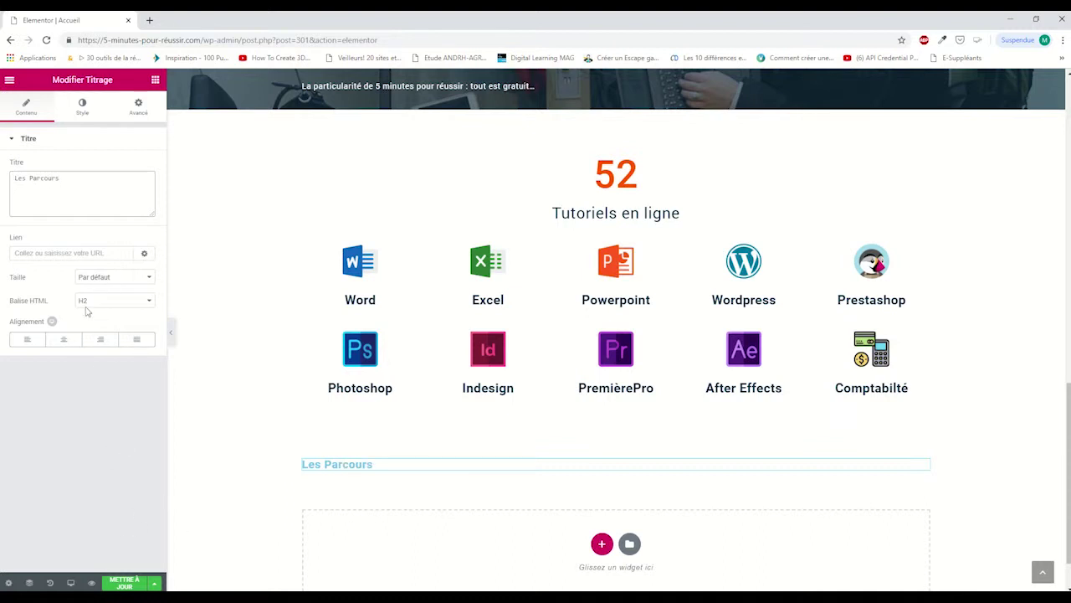
{"action": "left_click", "coordinate": [63, 339]}
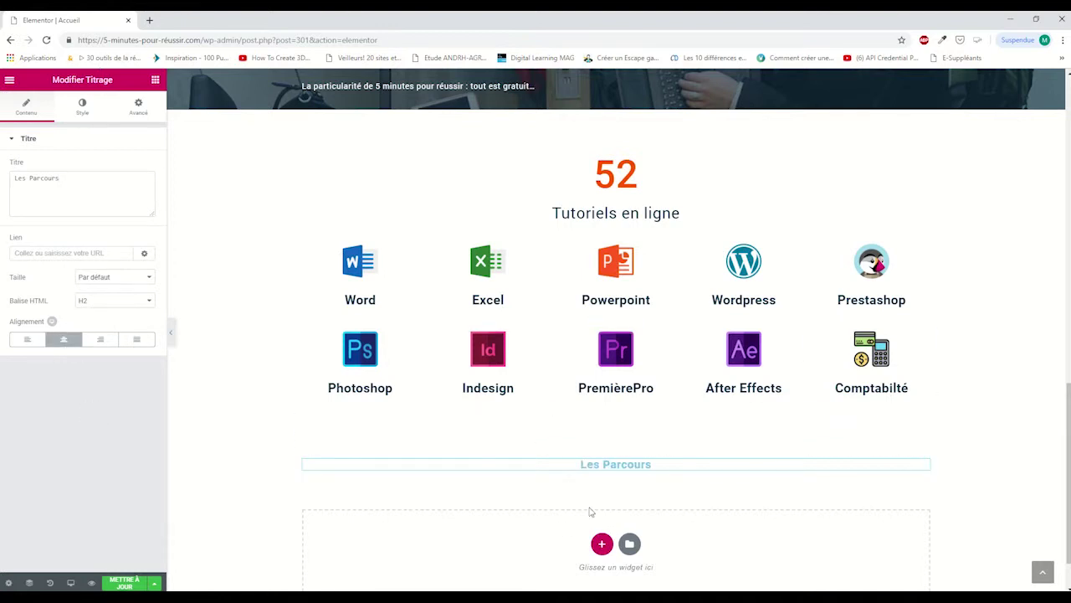
{"action": "left_click", "coordinate": [81, 109]}
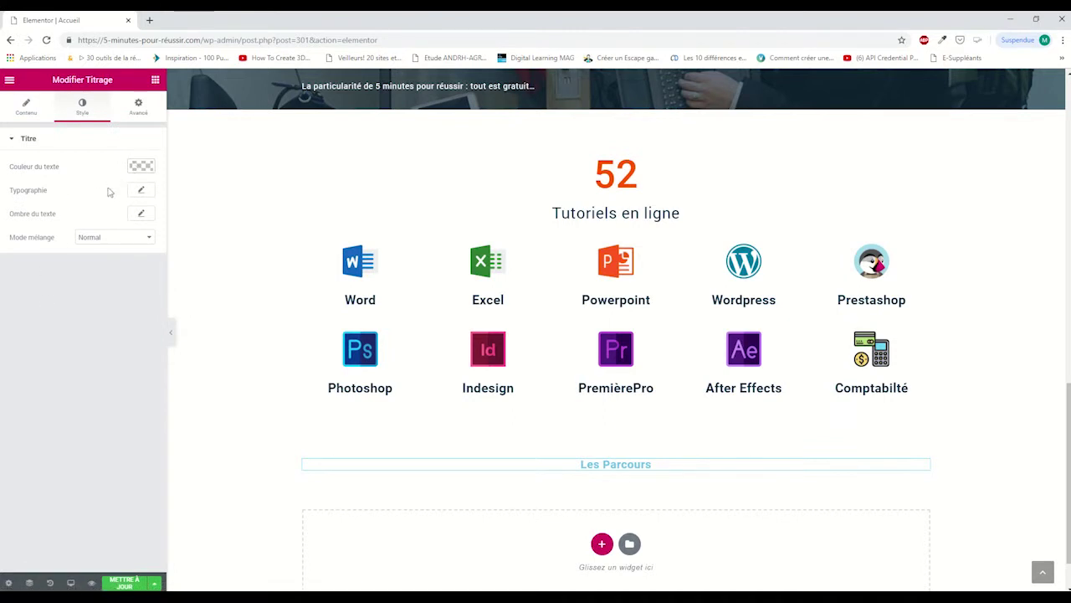
{"action": "left_click", "coordinate": [26, 108]}
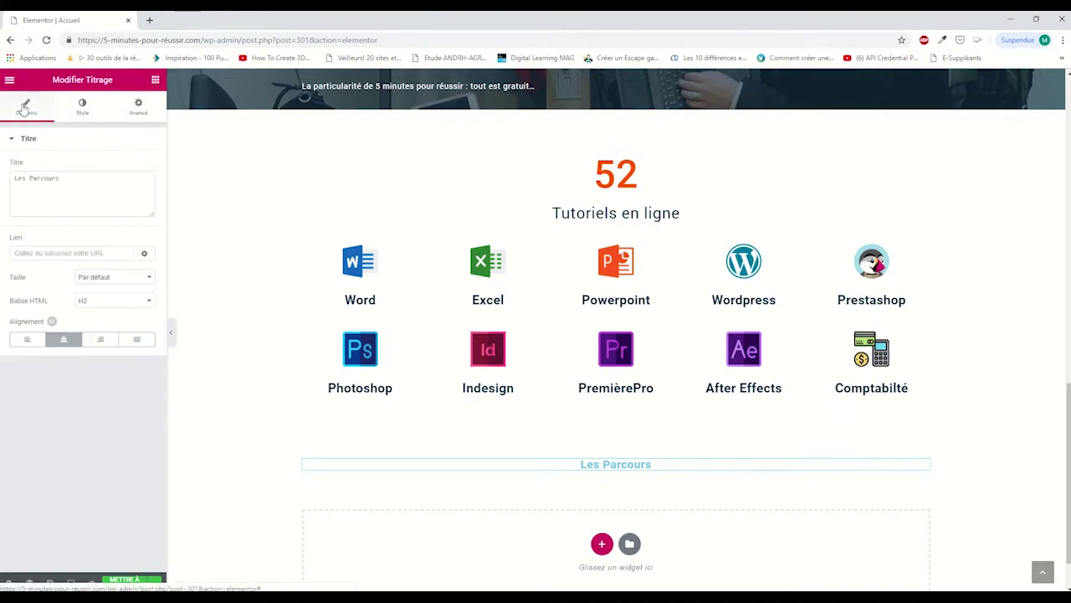
Add a new section with two equal columns below the "Les Parcours" heading.
{"action": "scroll", "coordinate": [786, 477], "scroll_direction": "down", "scroll_amount": 1}
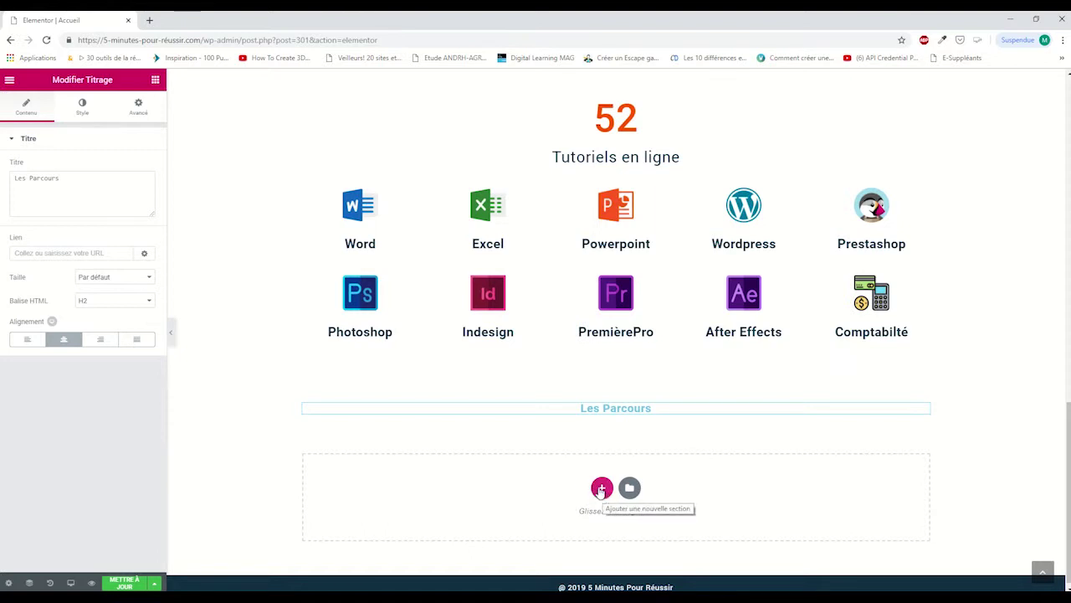
{"action": "left_click", "coordinate": [602, 488]}
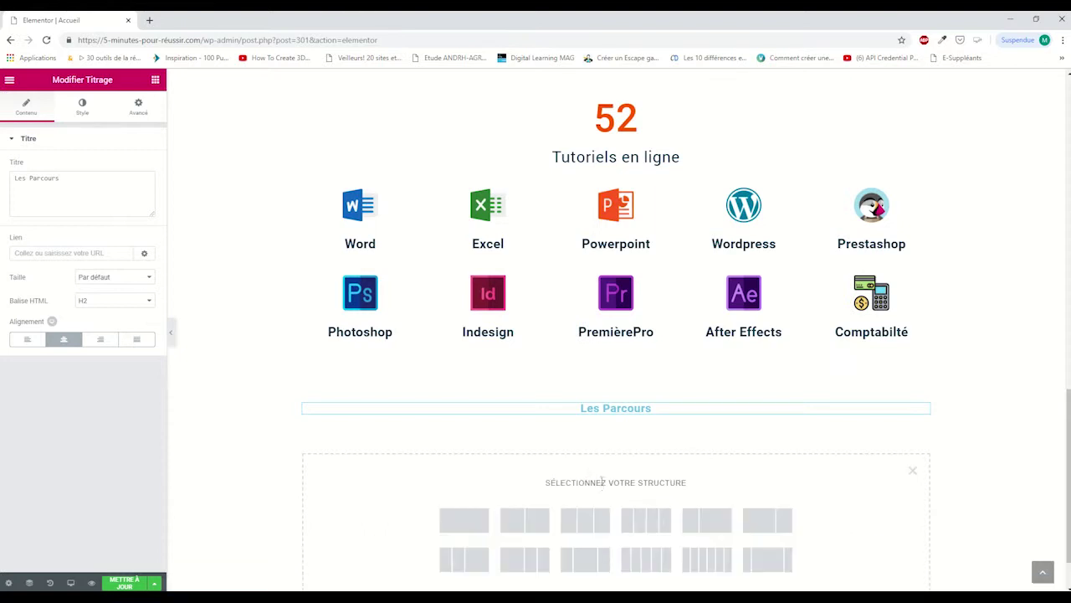
{"action": "left_click", "coordinate": [526, 520]}
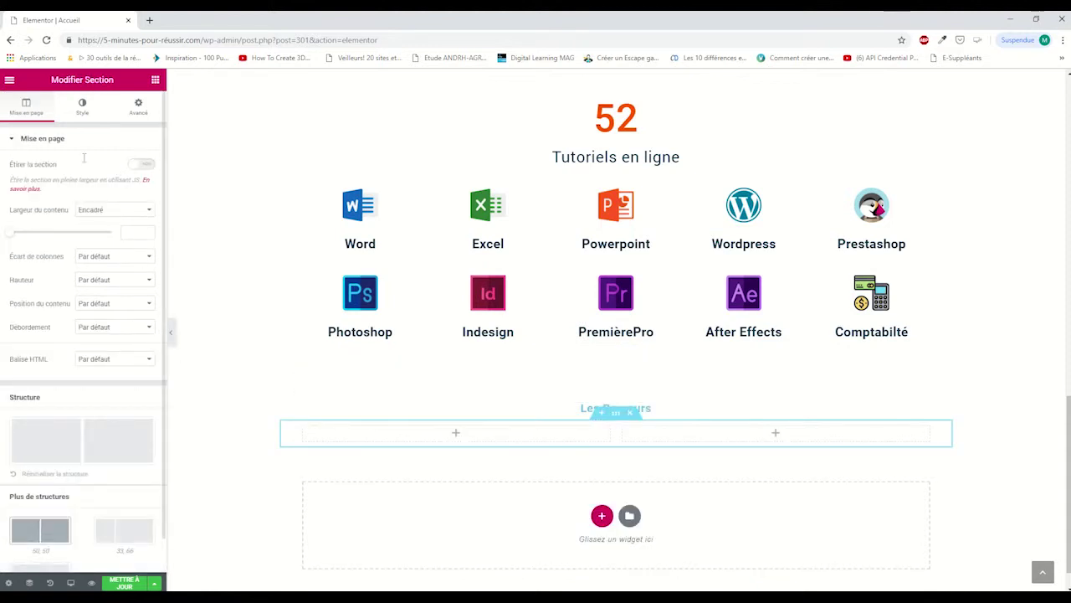
Place an image widget in the new section's first column, using Réaliser-son-site-web.jpg from the media library at size Medium Large - 768 x 0.
{"action": "left_click", "coordinate": [155, 81]}
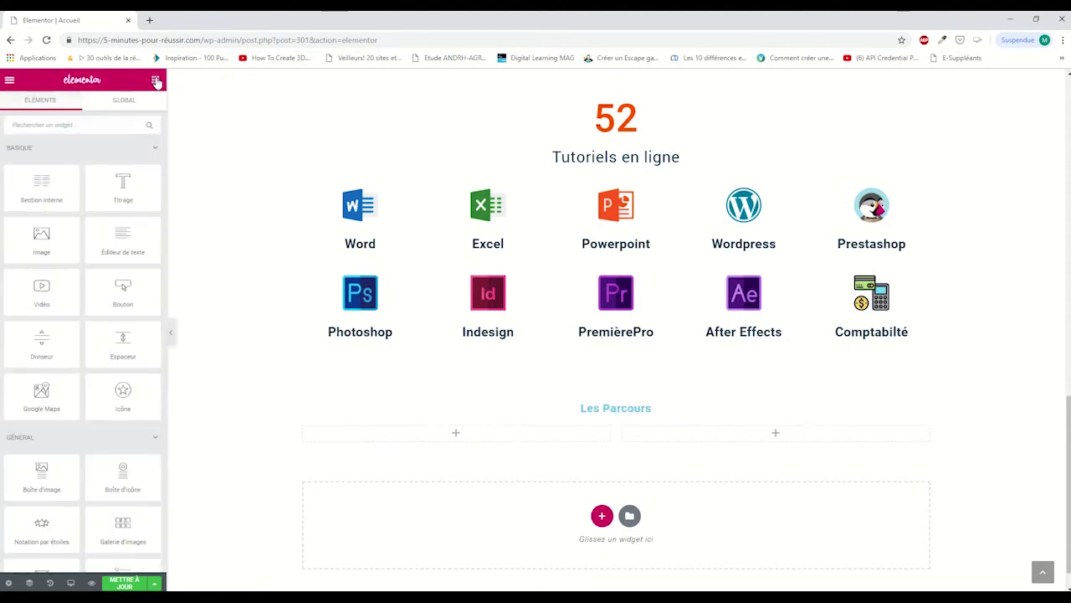
{"action": "left_click_drag", "start_coordinate": [41, 239], "coordinate": [423, 444]}
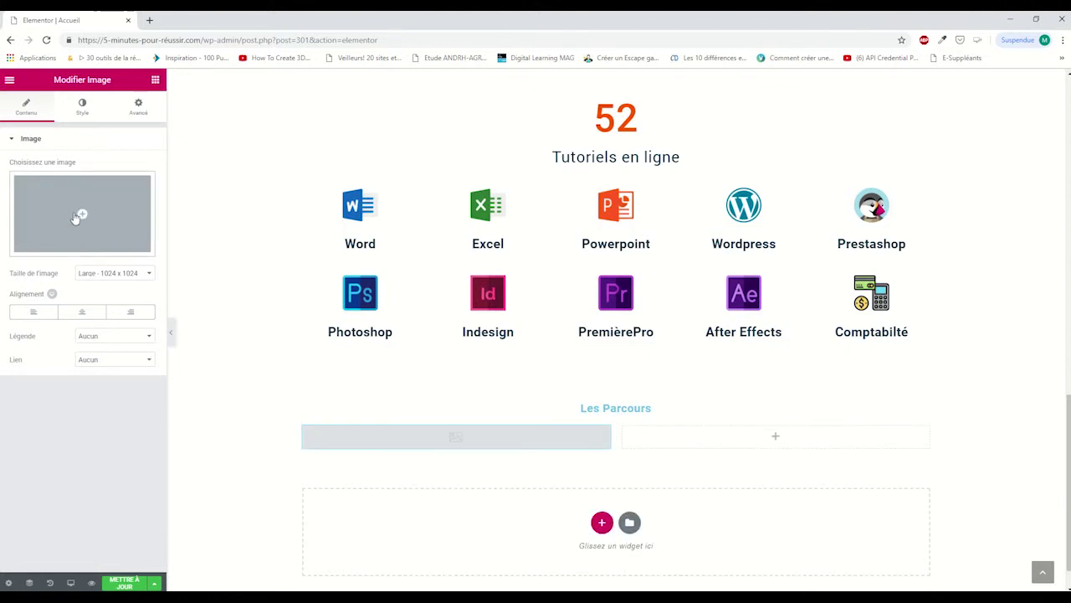
{"action": "left_click", "coordinate": [77, 214]}
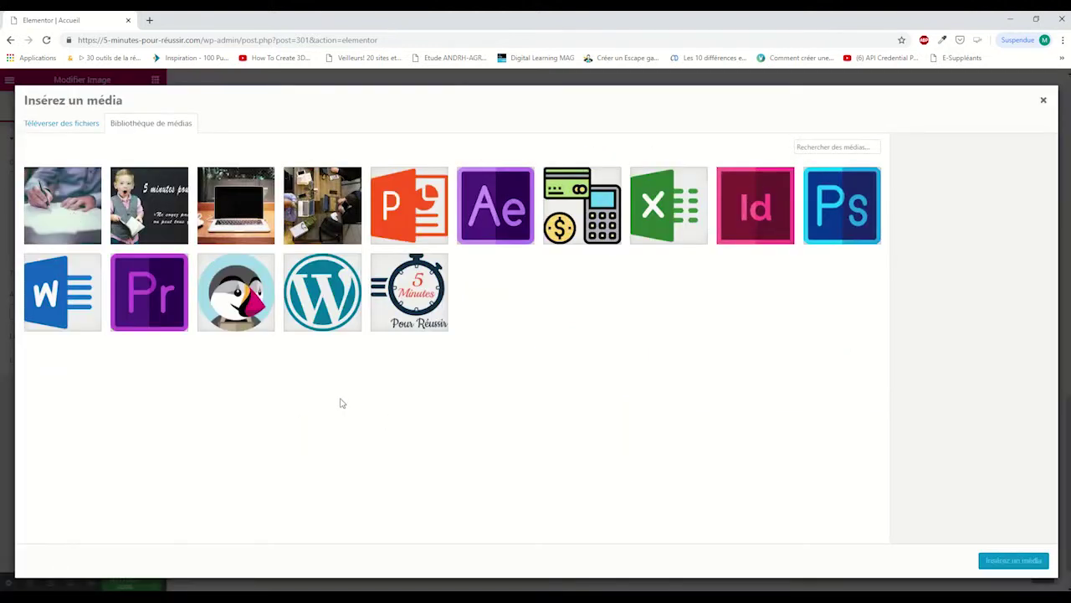
{"action": "left_click", "coordinate": [241, 209]}
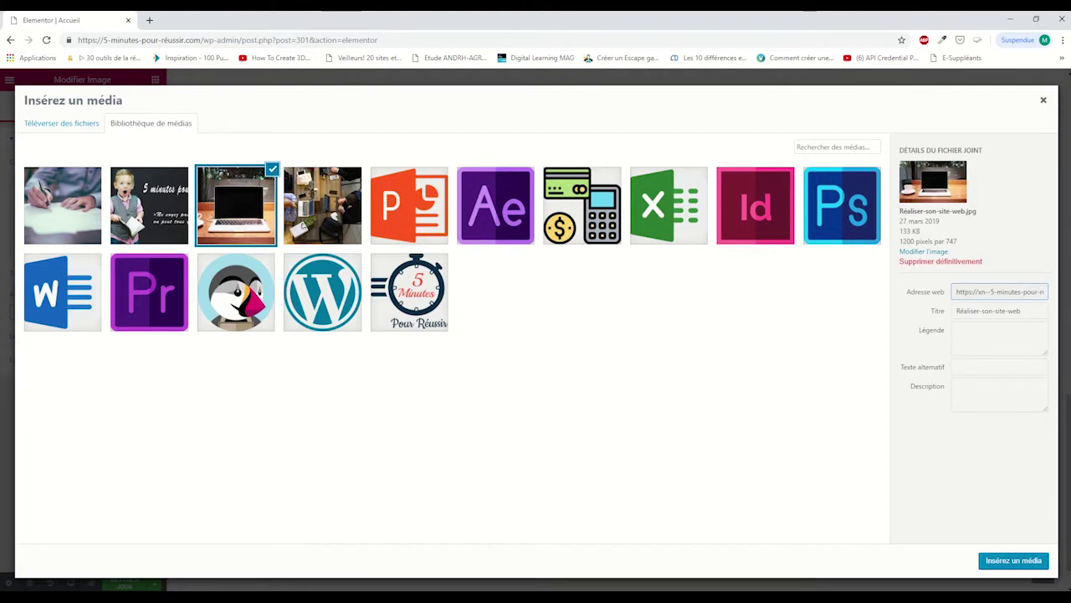
{"action": "left_click", "coordinate": [1030, 562]}
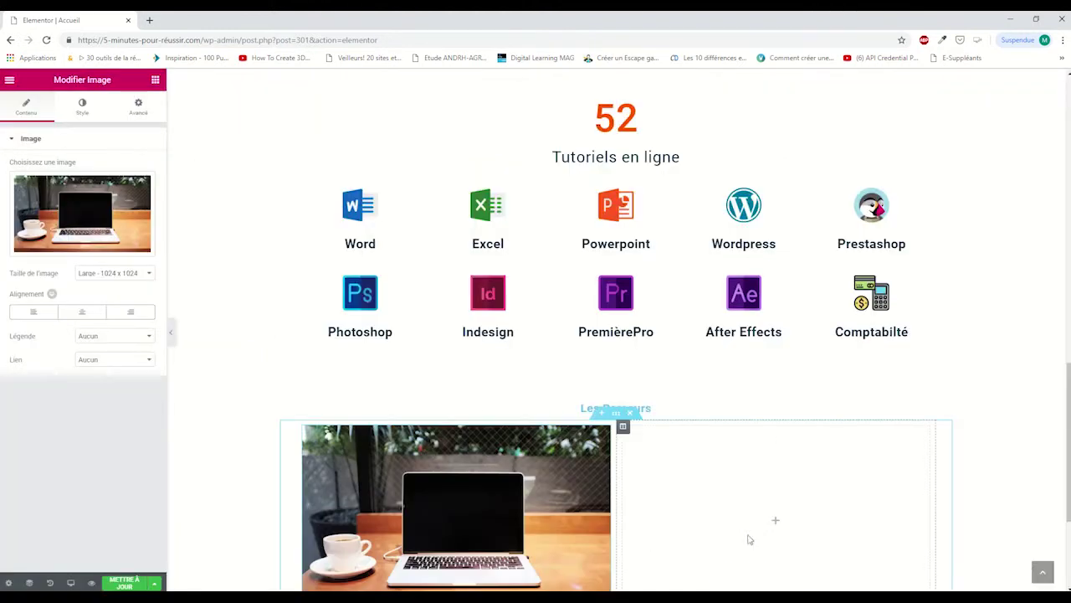
{"action": "left_click", "coordinate": [140, 276]}
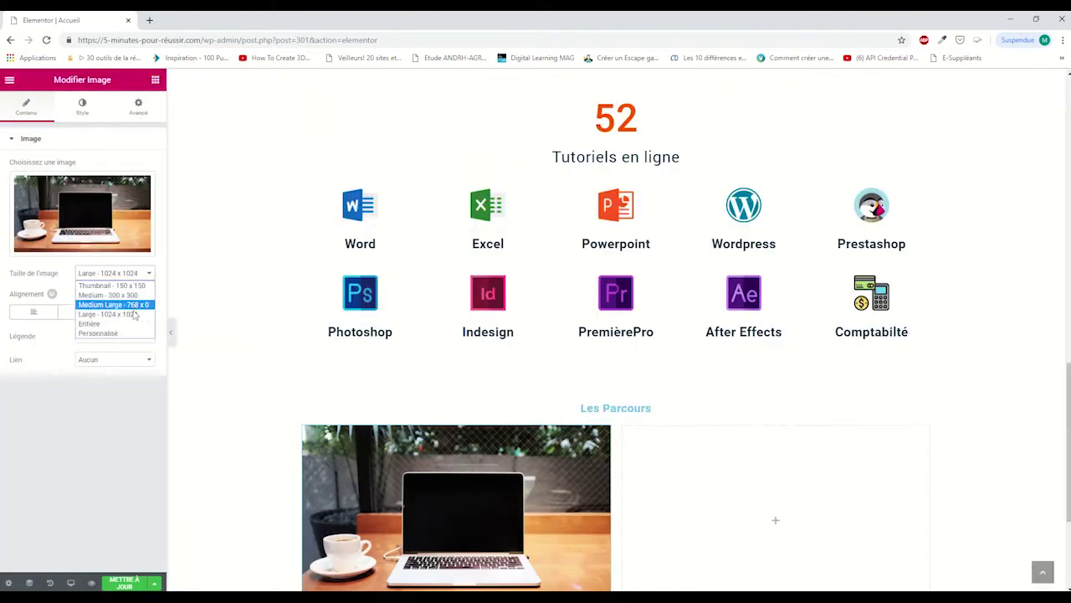
{"action": "left_click", "coordinate": [113, 305]}
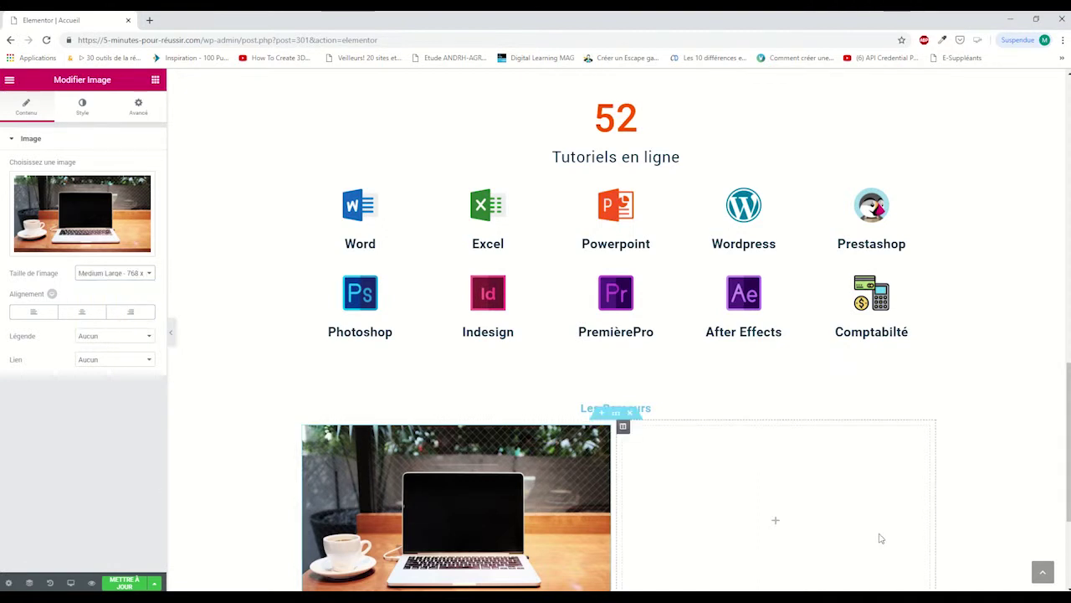
Set the two-column section's column gap to Aucun écart and its boxed content width to 940.
{"action": "left_click", "coordinate": [717, 493]}
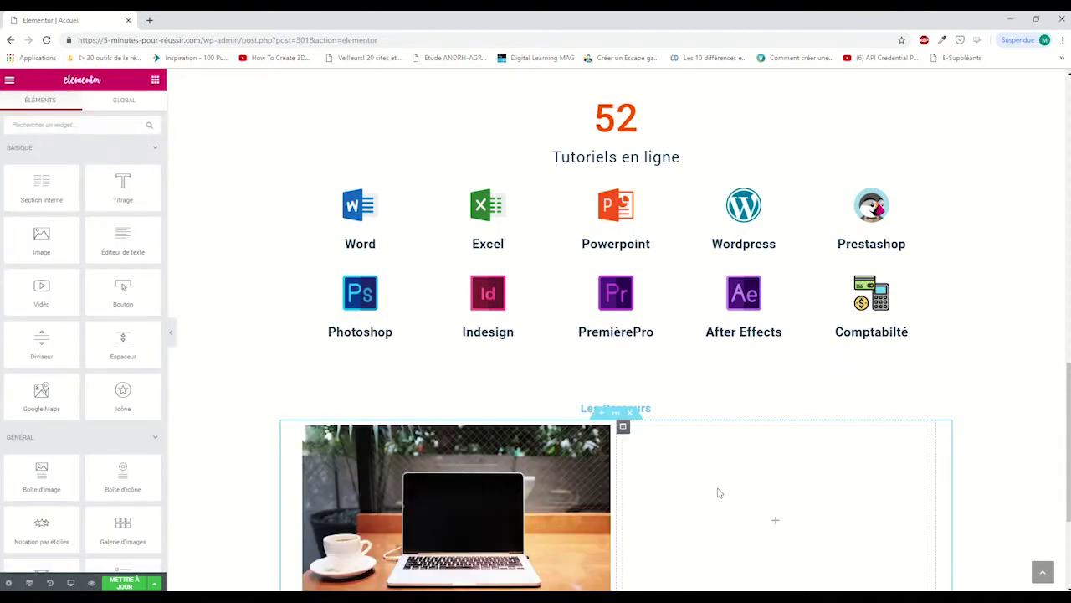
{"action": "left_click", "coordinate": [616, 415]}
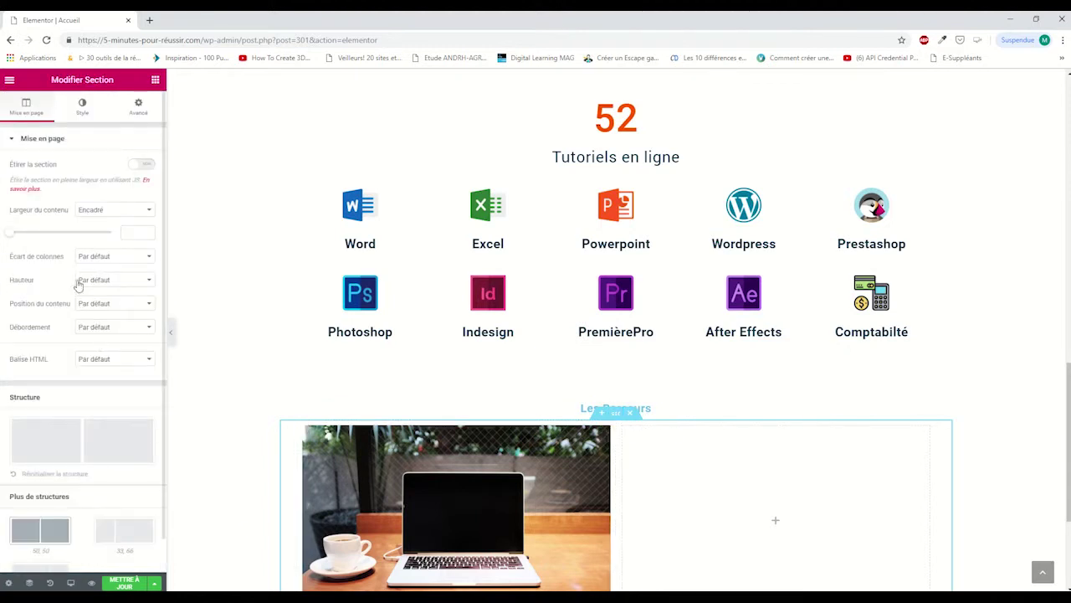
{"action": "left_click", "coordinate": [123, 261]}
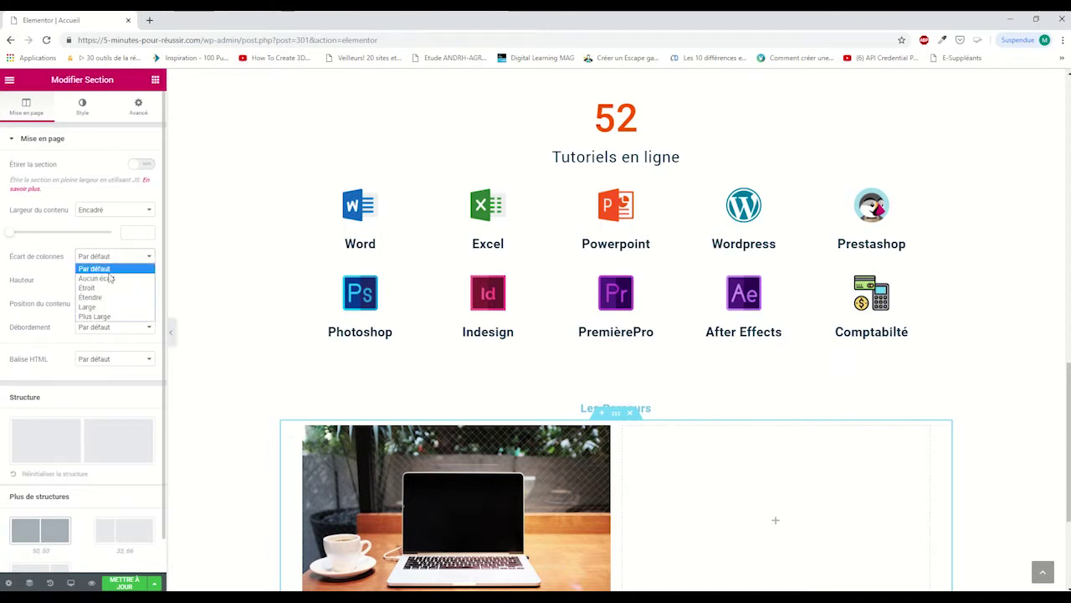
{"action": "left_click", "coordinate": [106, 279]}
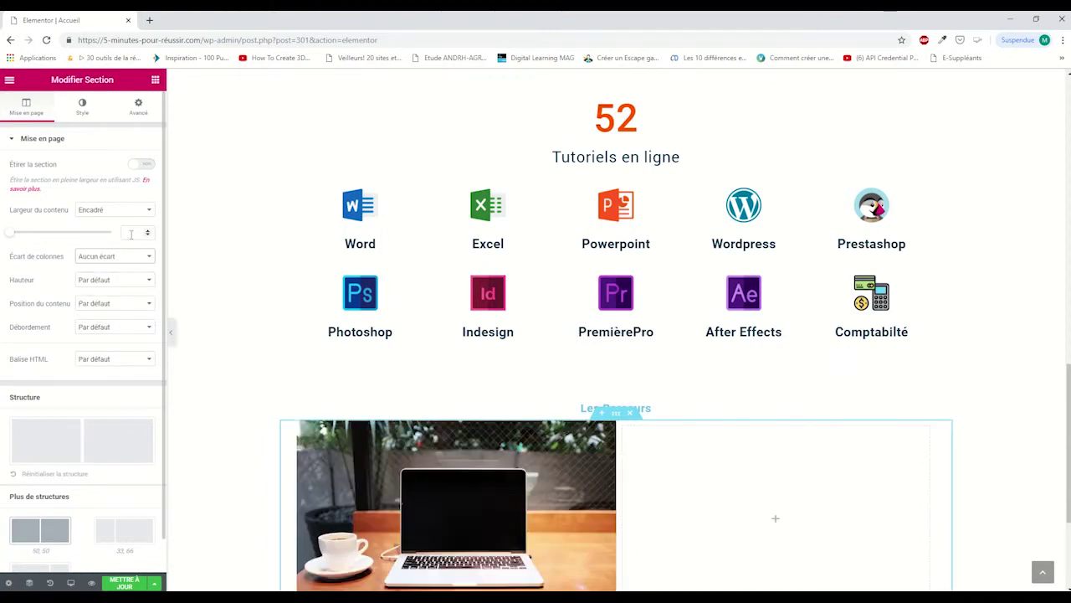
{"action": "left_click", "coordinate": [126, 232]}
{"action": "type", "text": "940"}
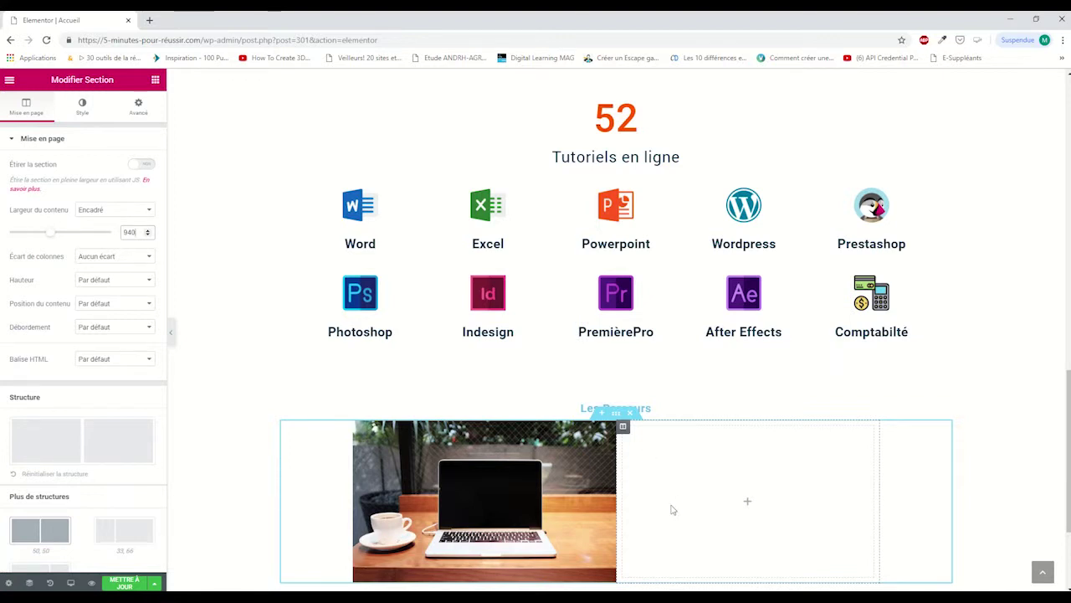
{"action": "left_click", "coordinate": [82, 109]}
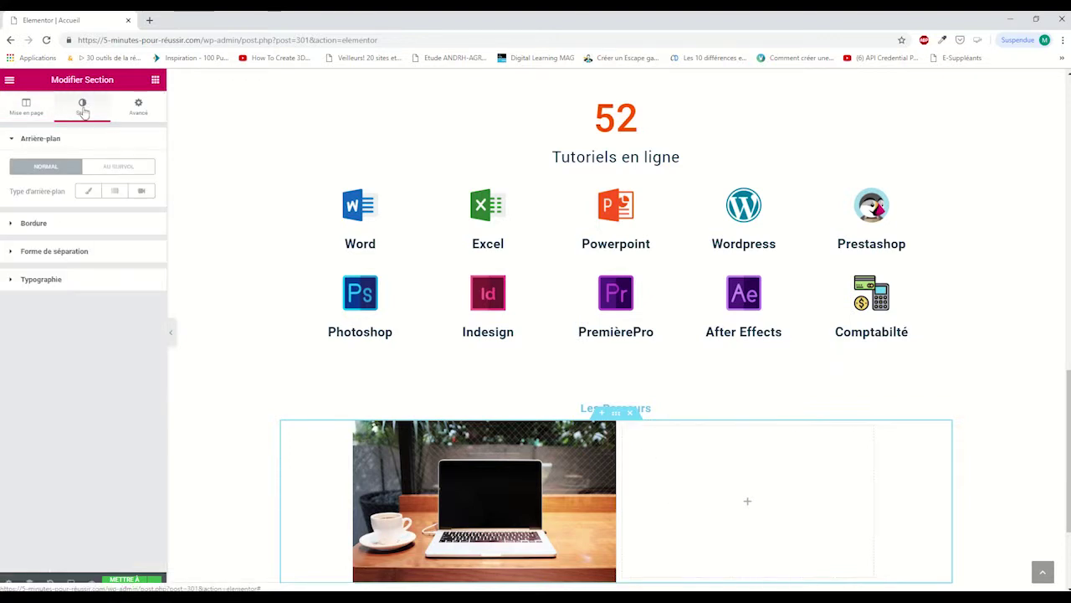
{"action": "left_click", "coordinate": [27, 106]}
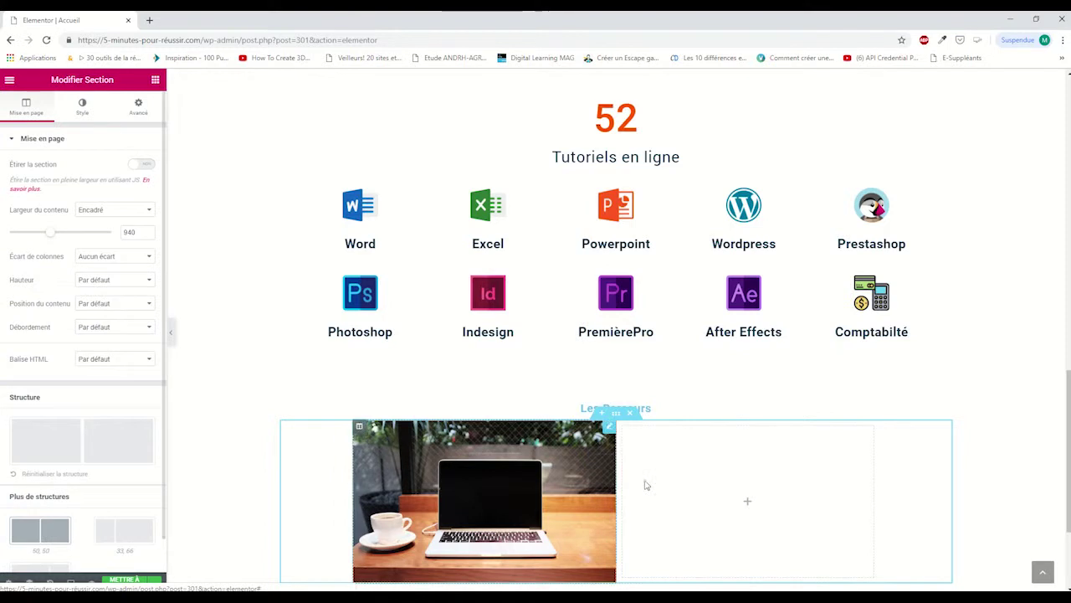
Add a centred heading "Réaliser un site web de A à Z sous Wordpress" in the empty column beside the laptop image.
{"action": "left_click", "coordinate": [678, 458]}
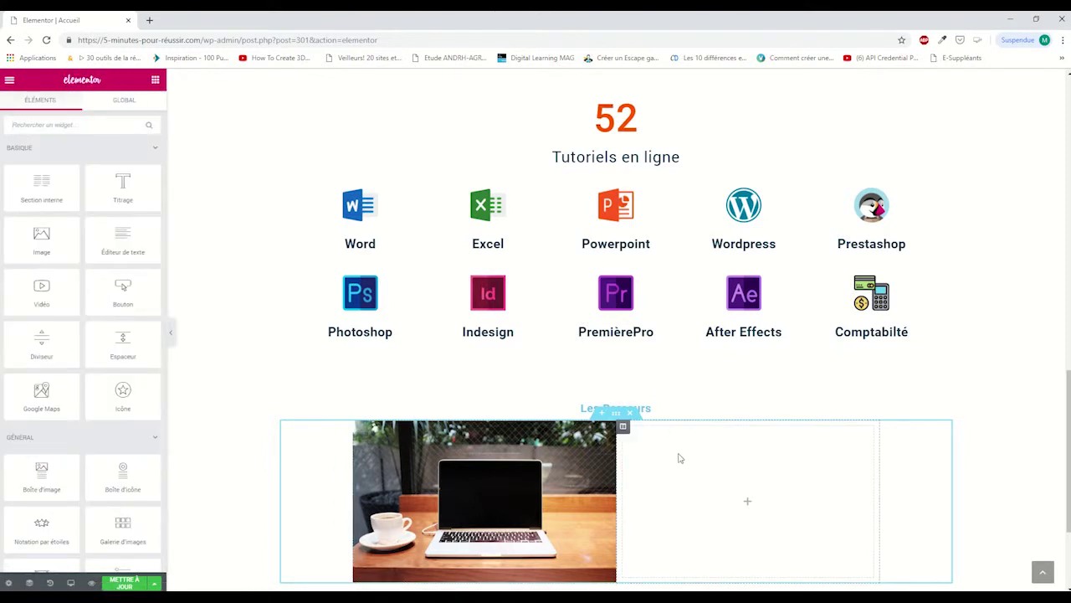
{"action": "left_click_drag", "start_coordinate": [122, 189], "coordinate": [712, 456]}
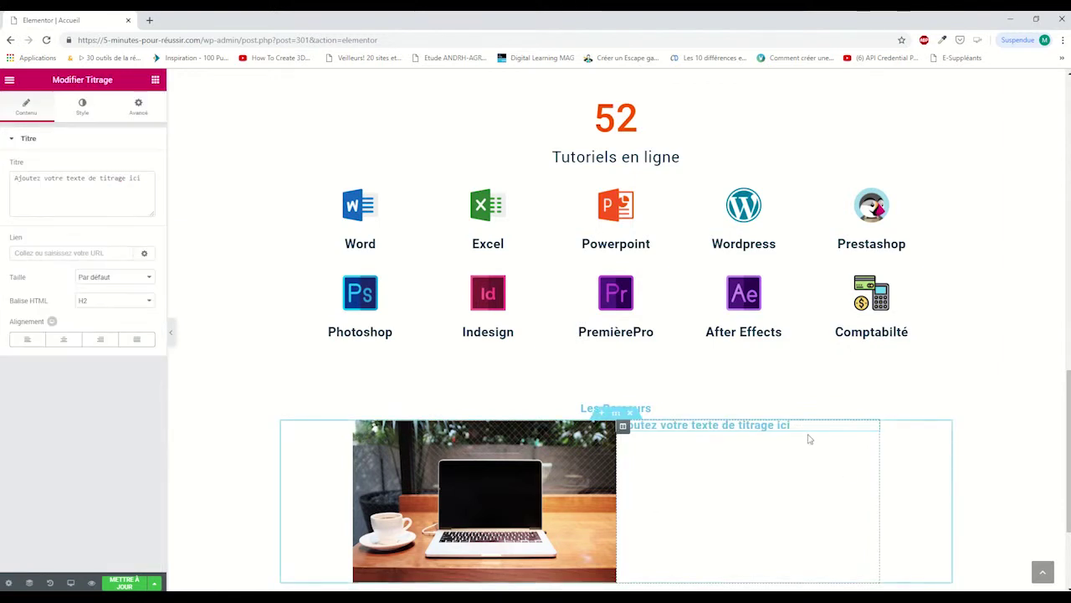
{"action": "left_click_drag", "start_coordinate": [152, 174], "coordinate": [3, 173]}
{"action": "type", "text": "Réaliser un site web de A à Z"}
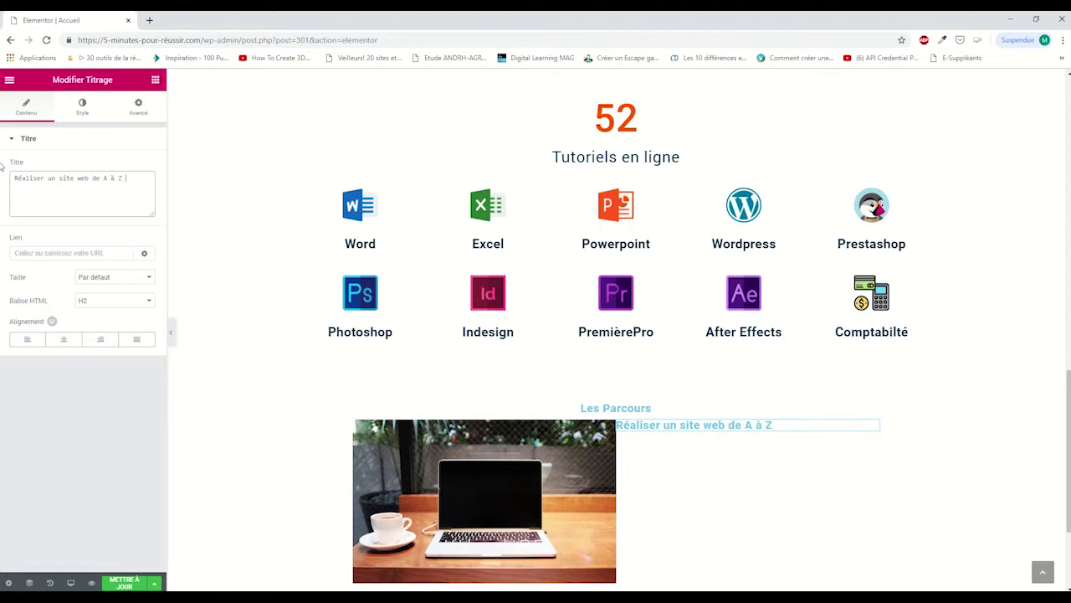
{"action": "type", "text": "ous Wordpress"}
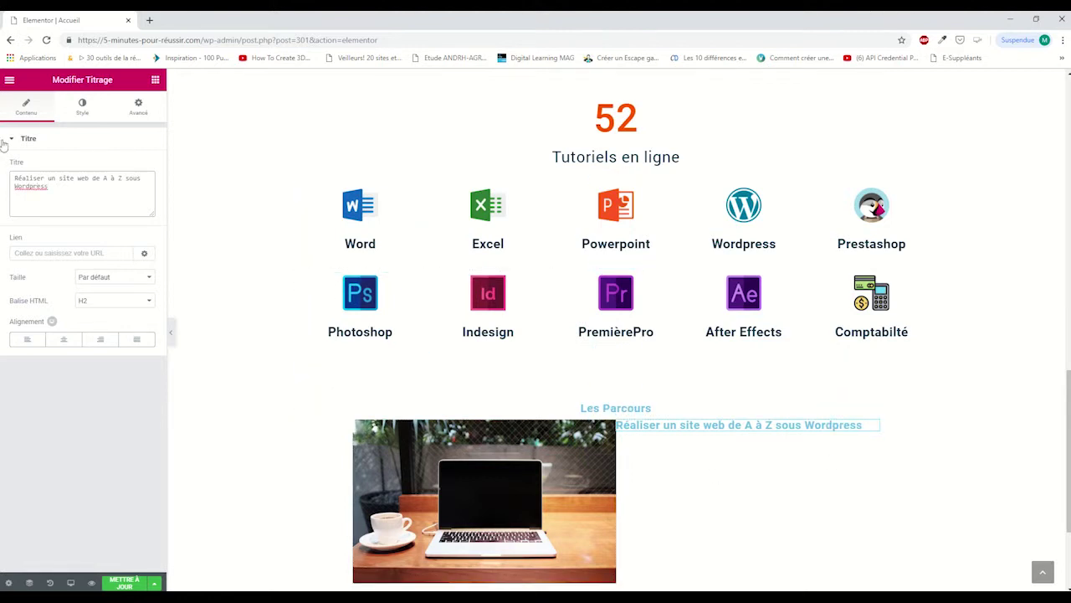
{"action": "left_click", "coordinate": [57, 343]}
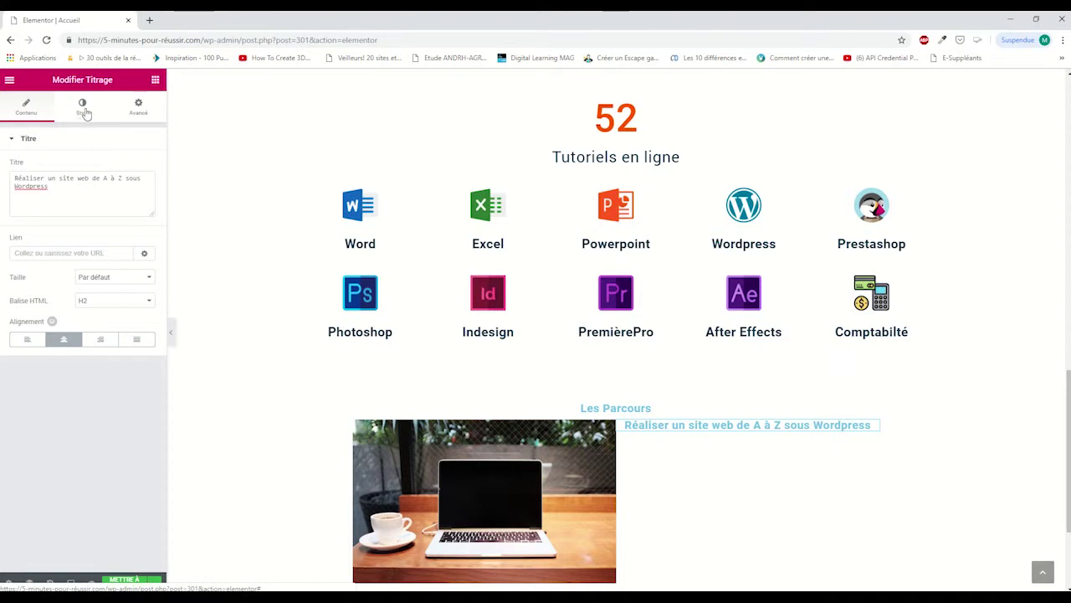
Add a centred divider below the "Réaliser un site web de A à Z sous Wordpress" heading, with width 50% and weight 2.
{"action": "left_click", "coordinate": [155, 80]}
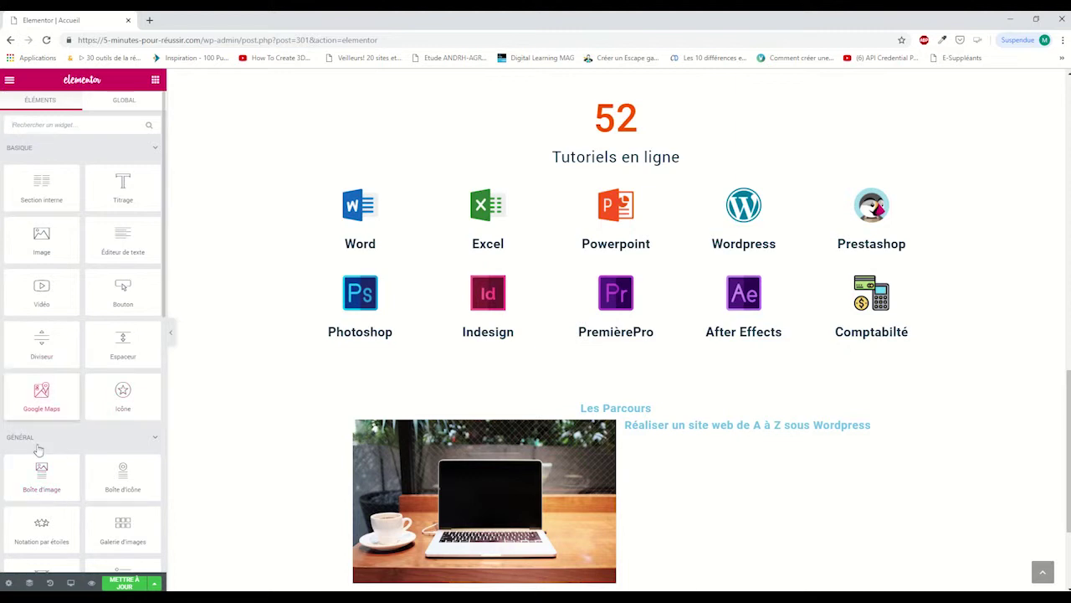
{"action": "left_click_drag", "start_coordinate": [41, 345], "coordinate": [742, 434]}
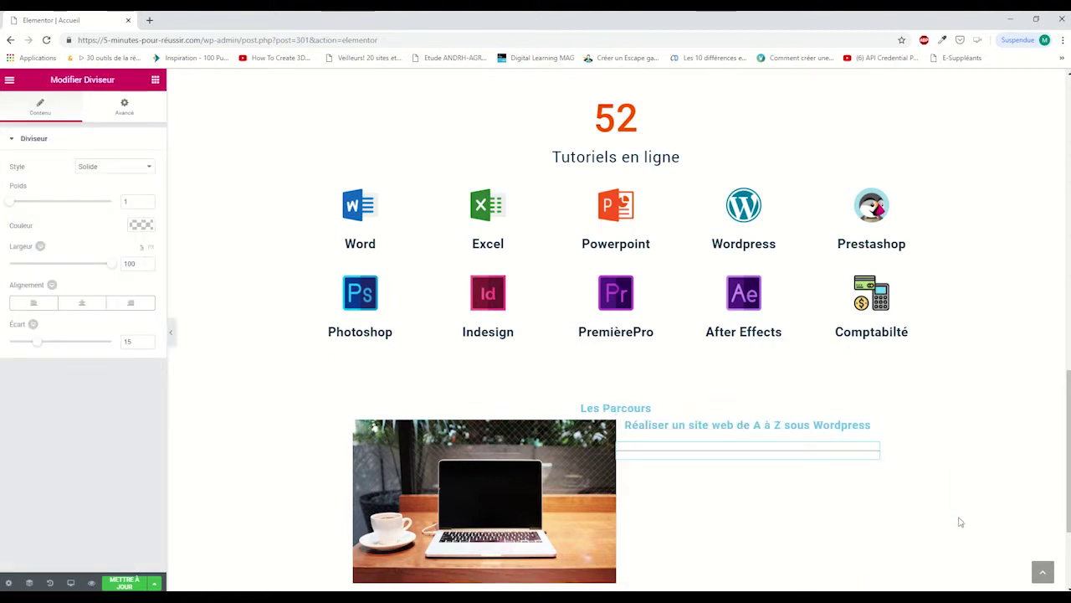
{"action": "left_click_drag", "start_coordinate": [111, 269], "coordinate": [67, 269]}
{"action": "left_click_drag", "start_coordinate": [135, 264], "coordinate": [114, 266]}
{"action": "type", "text": "50"}
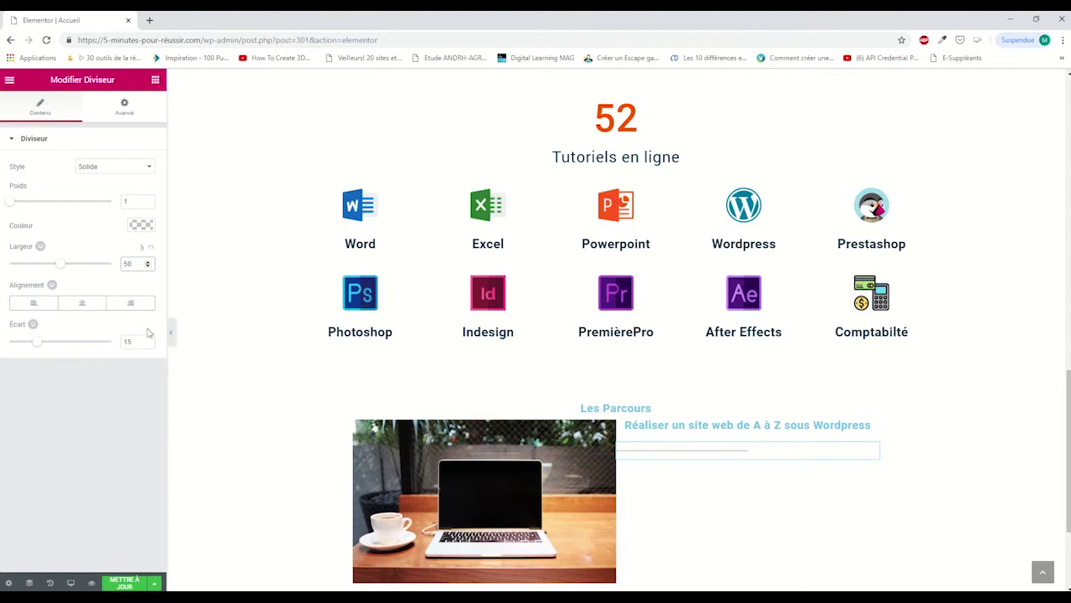
{"action": "left_click", "coordinate": [81, 303]}
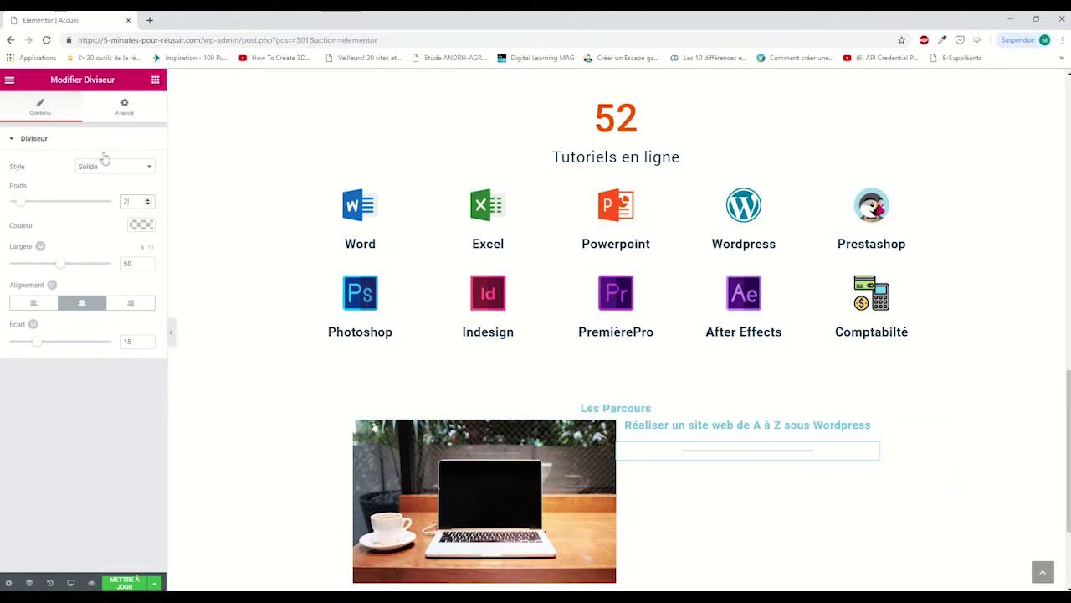
Add a text editor widget with its placeholder text below the divider and centre the text.
{"action": "left_click", "coordinate": [154, 80]}
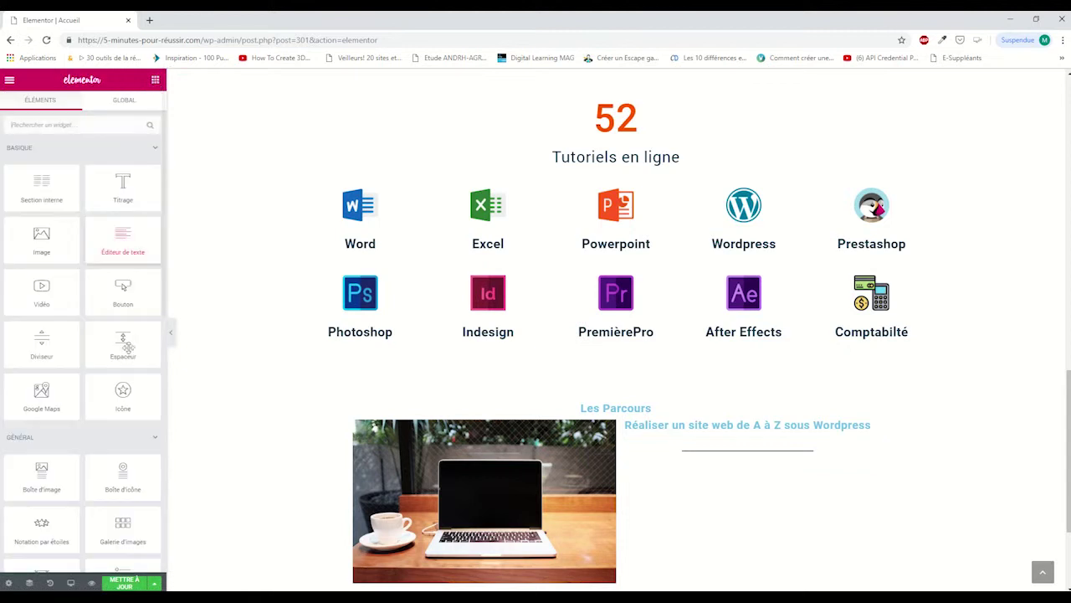
{"action": "left_click_drag", "start_coordinate": [125, 237], "coordinate": [747, 471]}
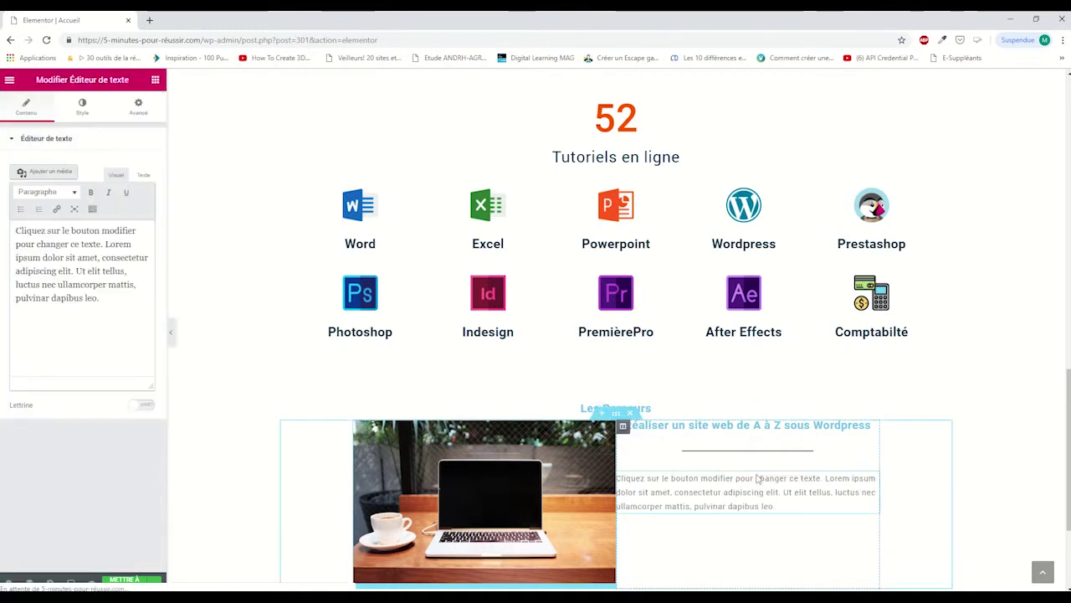
{"action": "left_click", "coordinate": [83, 110]}
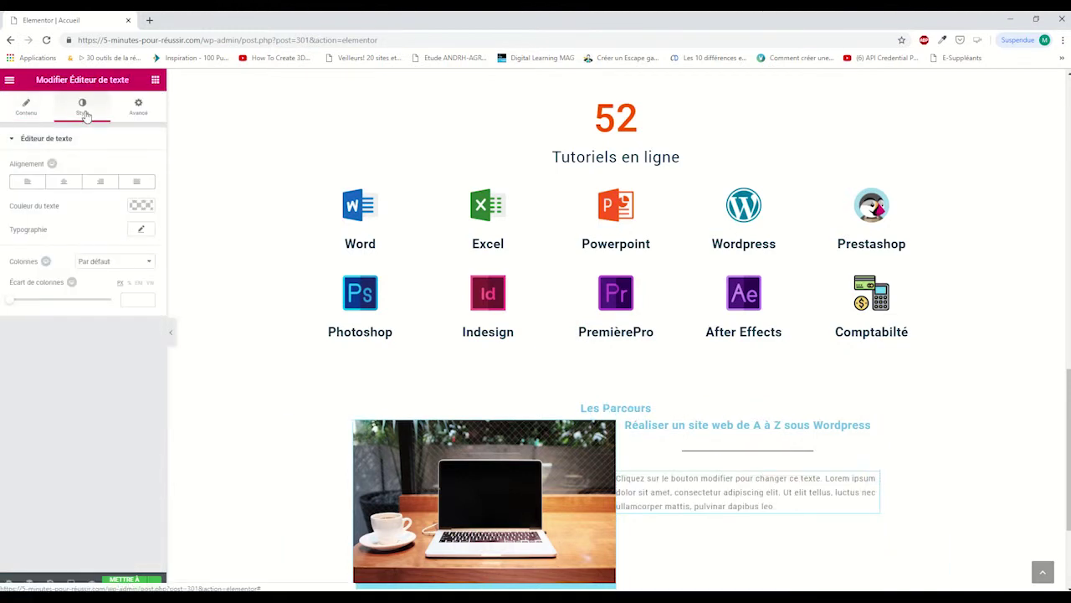
{"action": "left_click", "coordinate": [62, 183]}
Duplicate the laptop image section and swap the copy's columns so the text comes before the image.
{"action": "scroll", "coordinate": [970, 557], "scroll_direction": "down", "scroll_amount": 3}
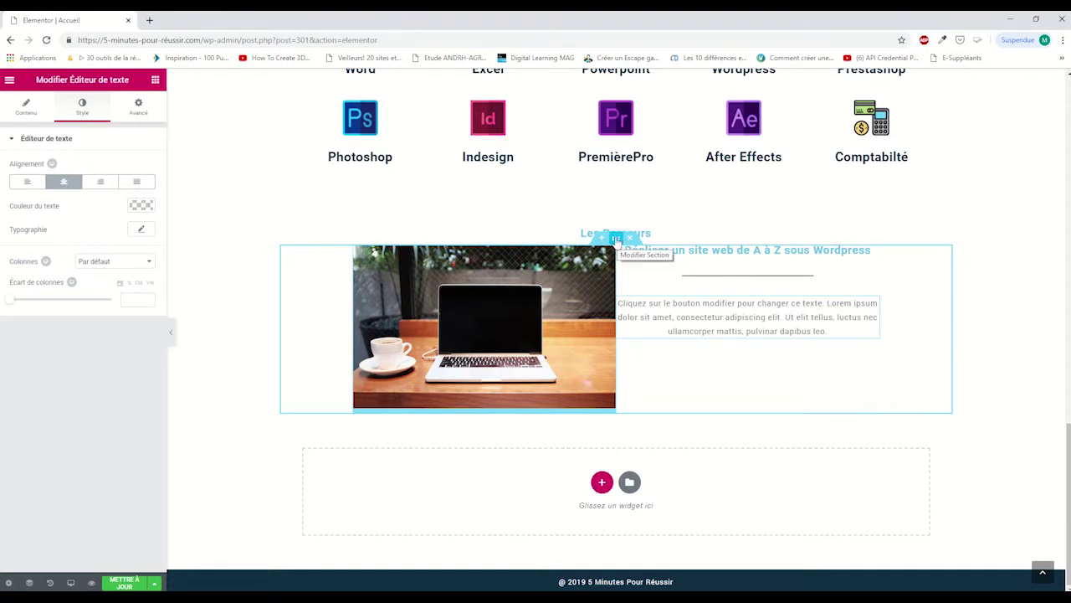
{"action": "right_click", "coordinate": [616, 240]}
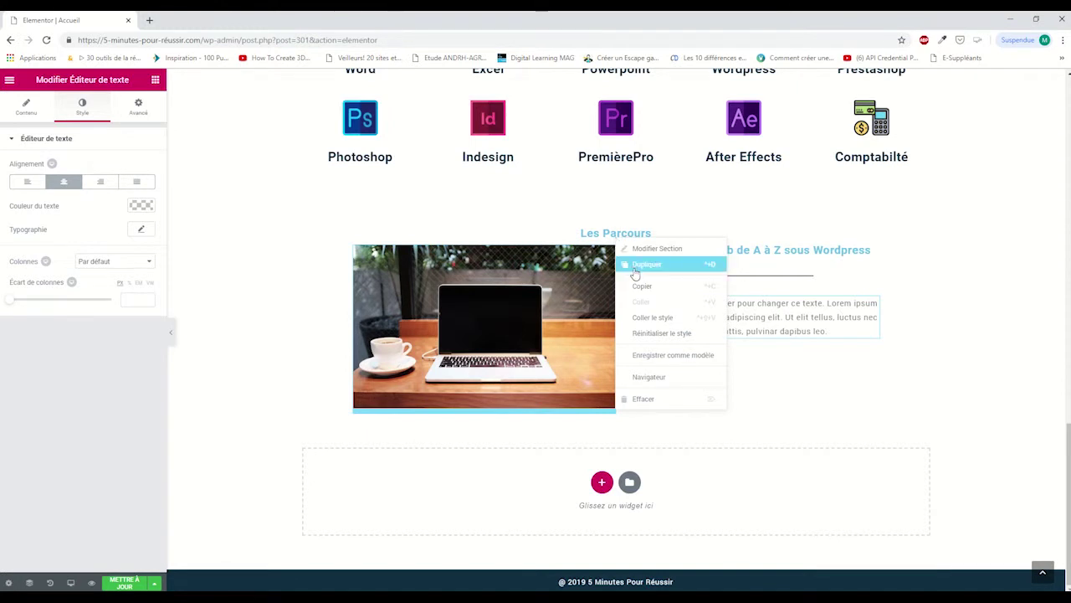
{"action": "left_click", "coordinate": [636, 266]}
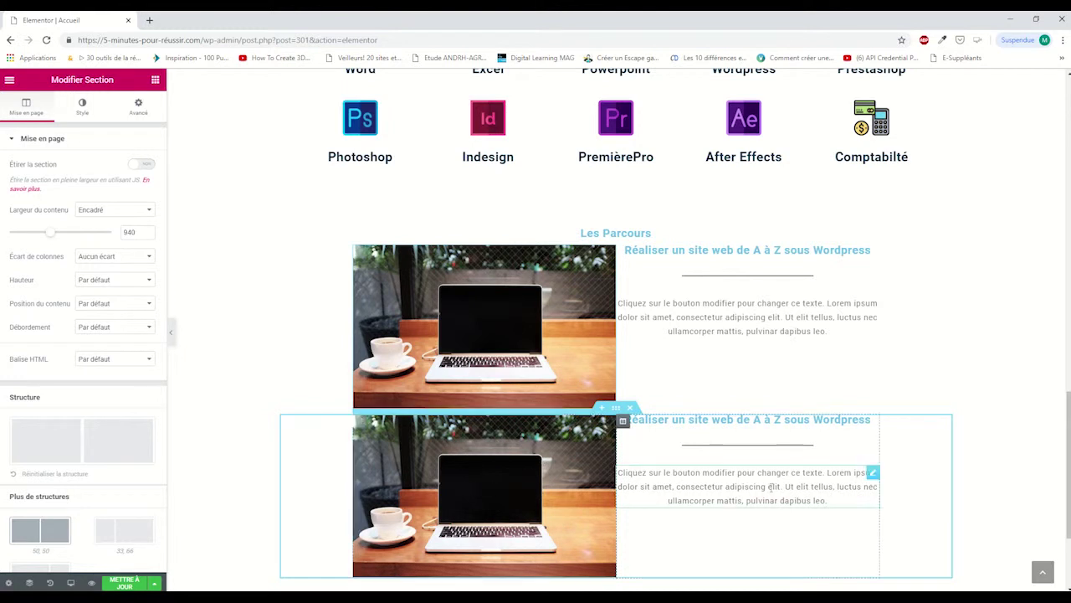
{"action": "left_click_drag", "start_coordinate": [624, 423], "coordinate": [393, 452]}
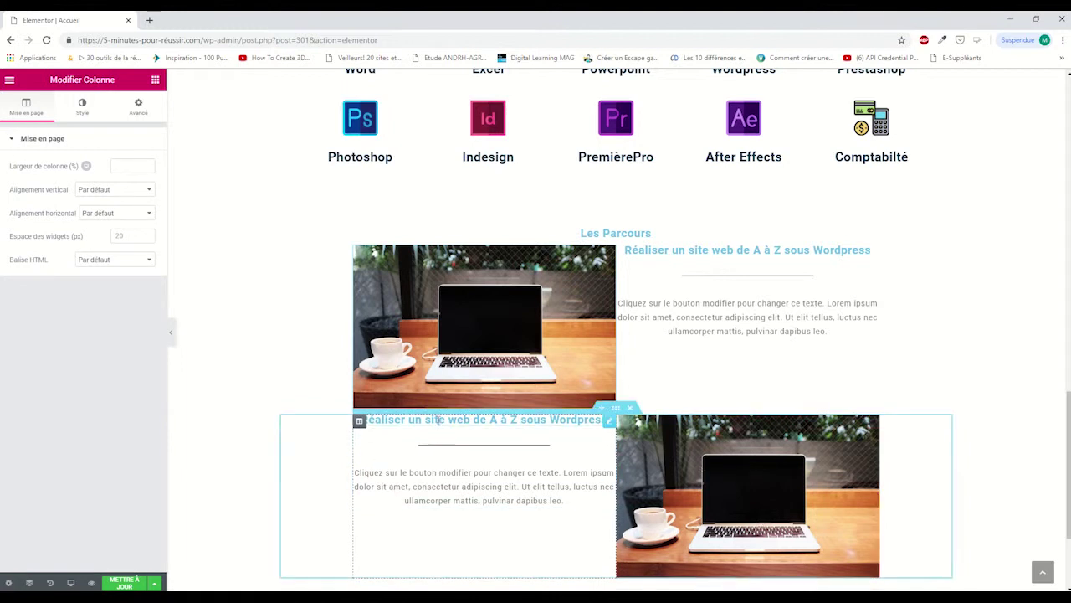
Change the duplicated section's heading to "Débuter en comptabilité".
{"action": "left_click", "coordinate": [402, 421]}
{"action": "left_click_drag", "start_coordinate": [61, 191], "coordinate": [11, 172]}
{"action": "type", "text": "Débuter"}
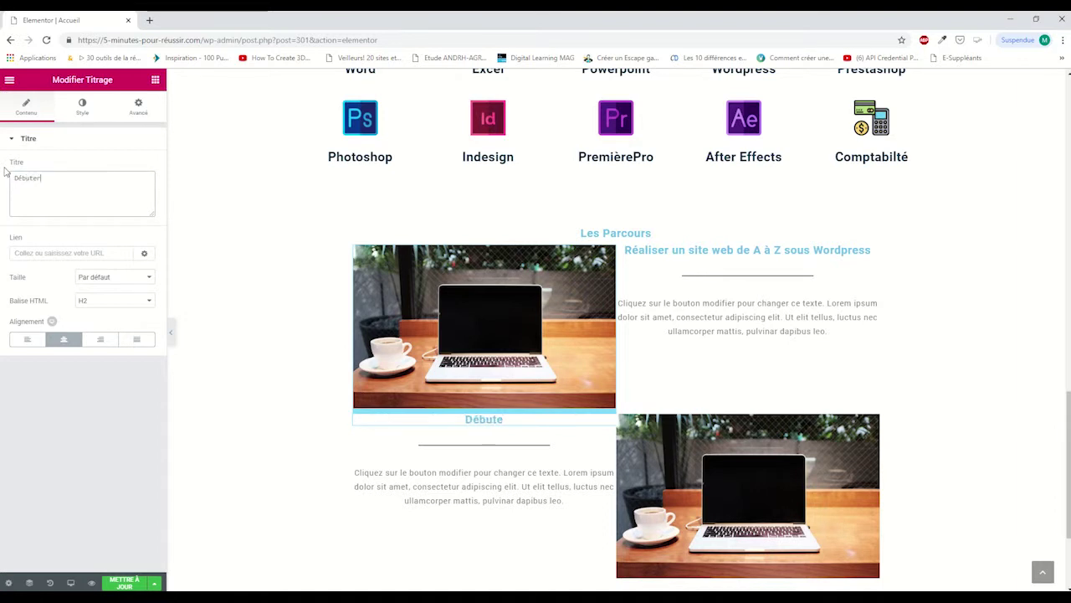
{"action": "type", "text": " en comptabilyté"}
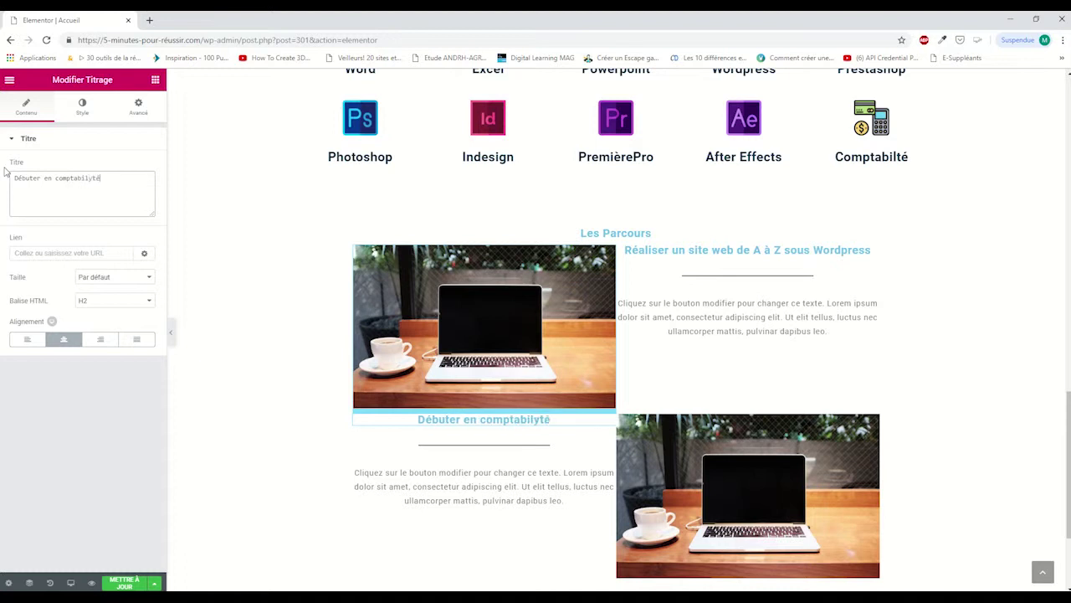
{"action": "key", "text": "BackSpace"}
{"action": "key", "text": "BackSpace"}
{"action": "key", "text": "BackSpace"}
{"action": "type", "text": "ité"}
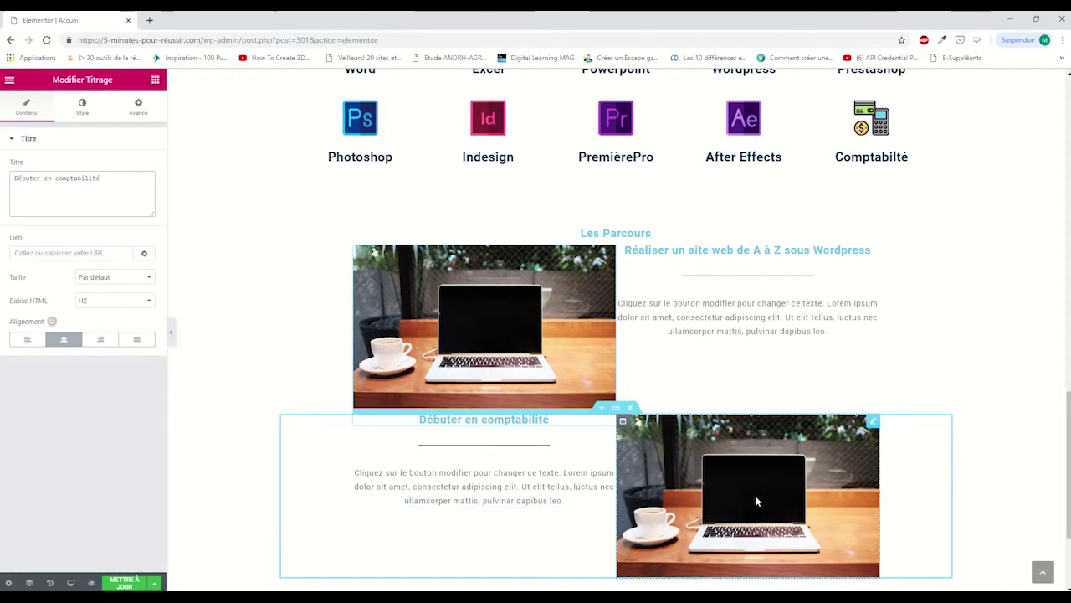
Replace the duplicated section's laptop image with parcours-comptabilité.jpg from the media library.
{"action": "left_click", "coordinate": [745, 507]}
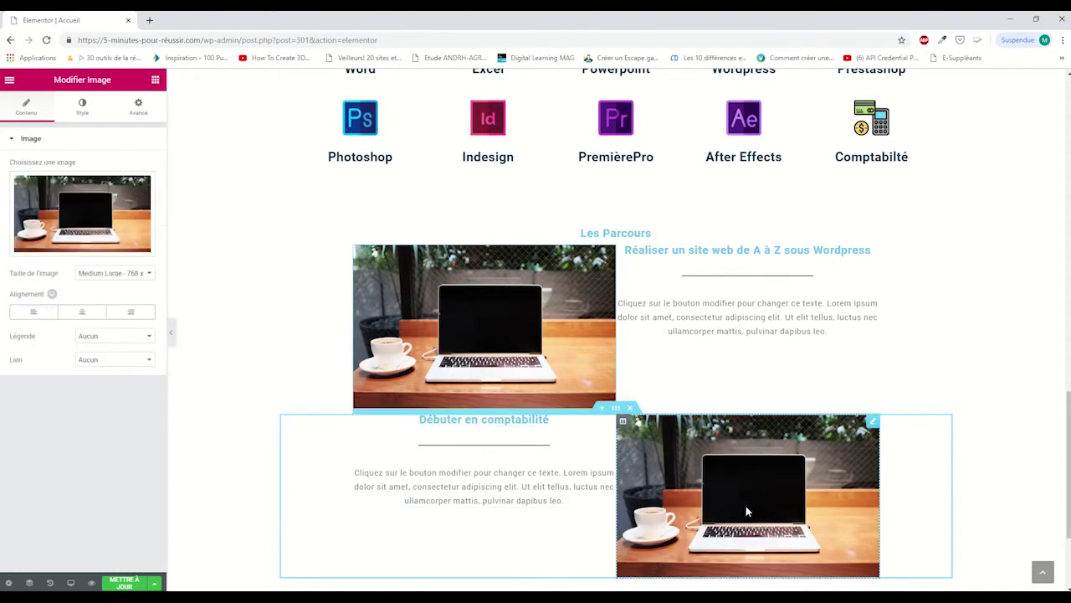
{"action": "left_click", "coordinate": [103, 242]}
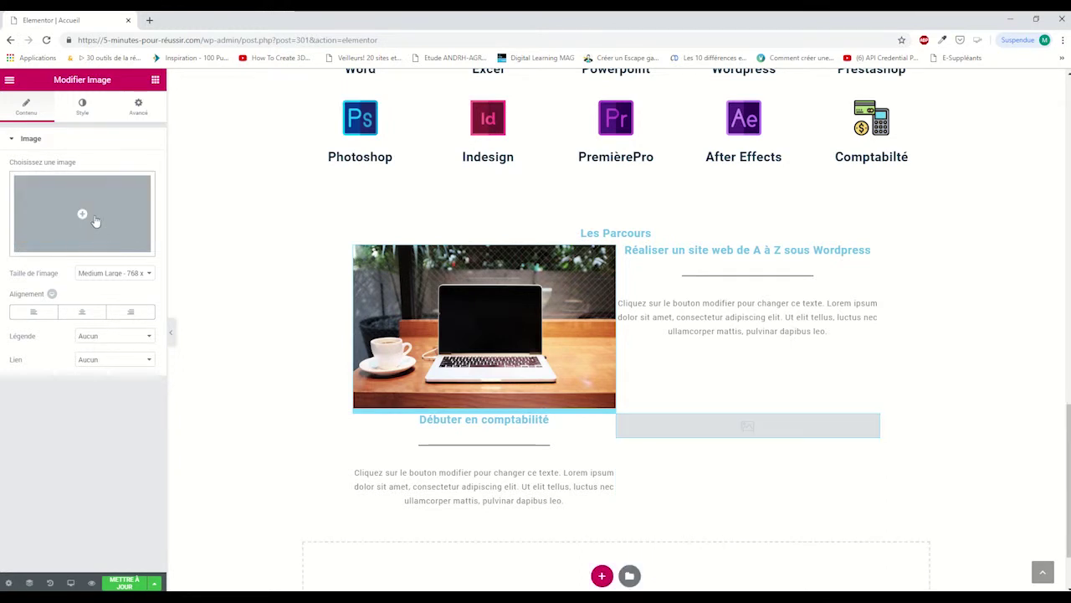
{"action": "left_click", "coordinate": [92, 216]}
{"action": "left_click", "coordinate": [35, 198]}
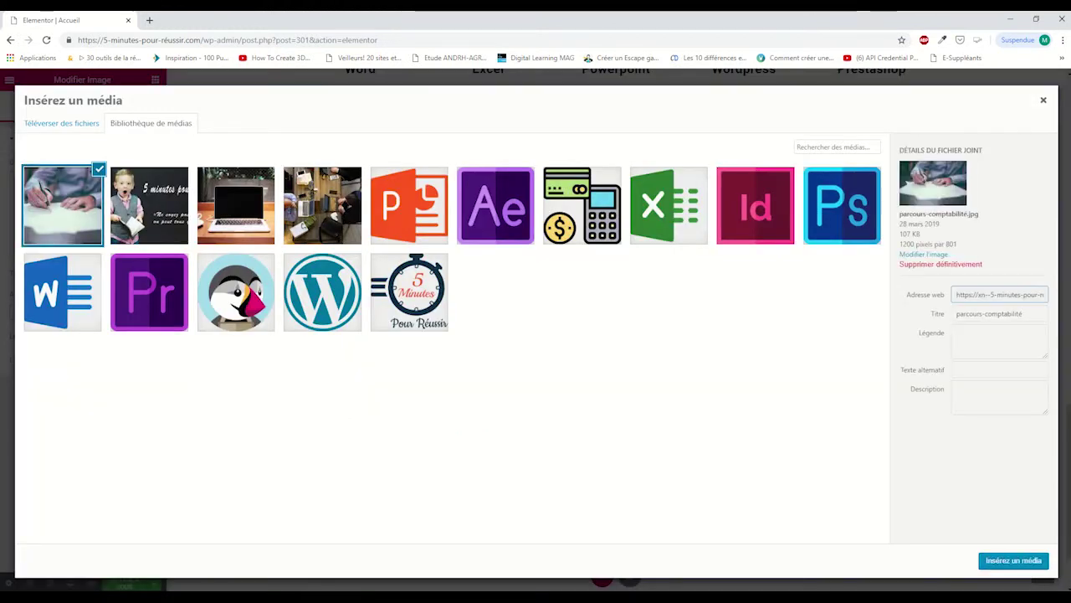
{"action": "left_click", "coordinate": [1001, 561]}
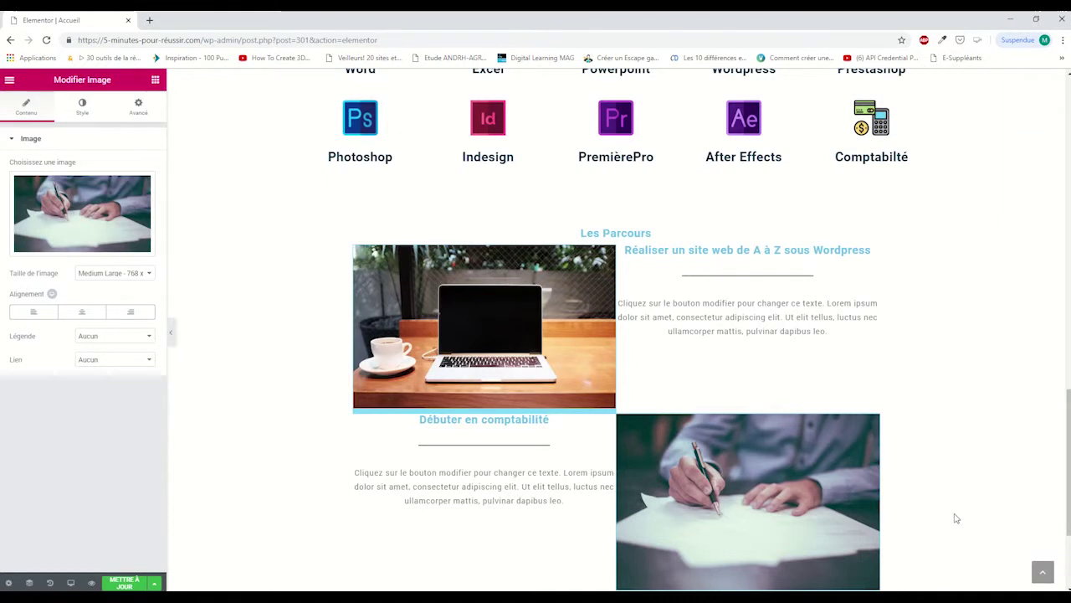
Insert a spacer above the "Débuter en comptabilité" heading and set its space to 10.
{"action": "scroll", "coordinate": [954, 514], "scroll_direction": "up", "scroll_amount": 3}
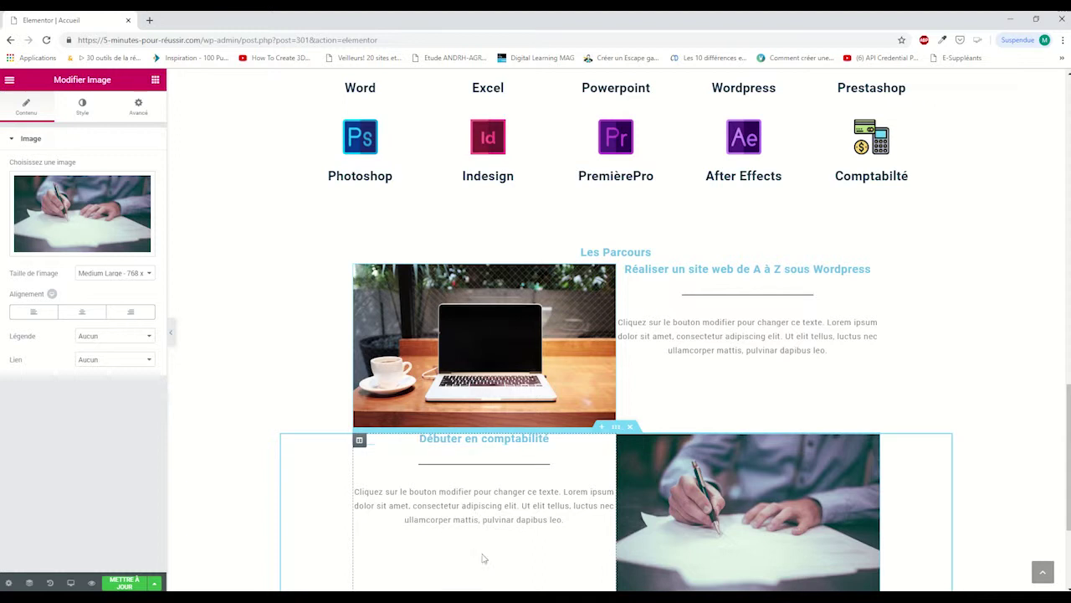
{"action": "left_click", "coordinate": [156, 80]}
{"action": "left_click_drag", "start_coordinate": [123, 341], "coordinate": [422, 446]}
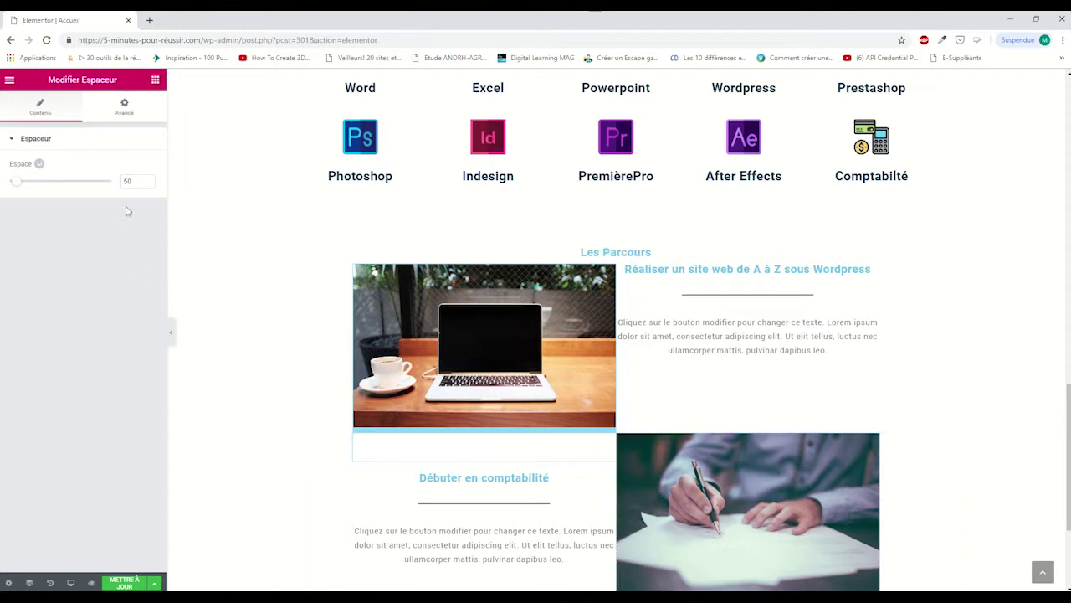
{"action": "type", "text": "10"}
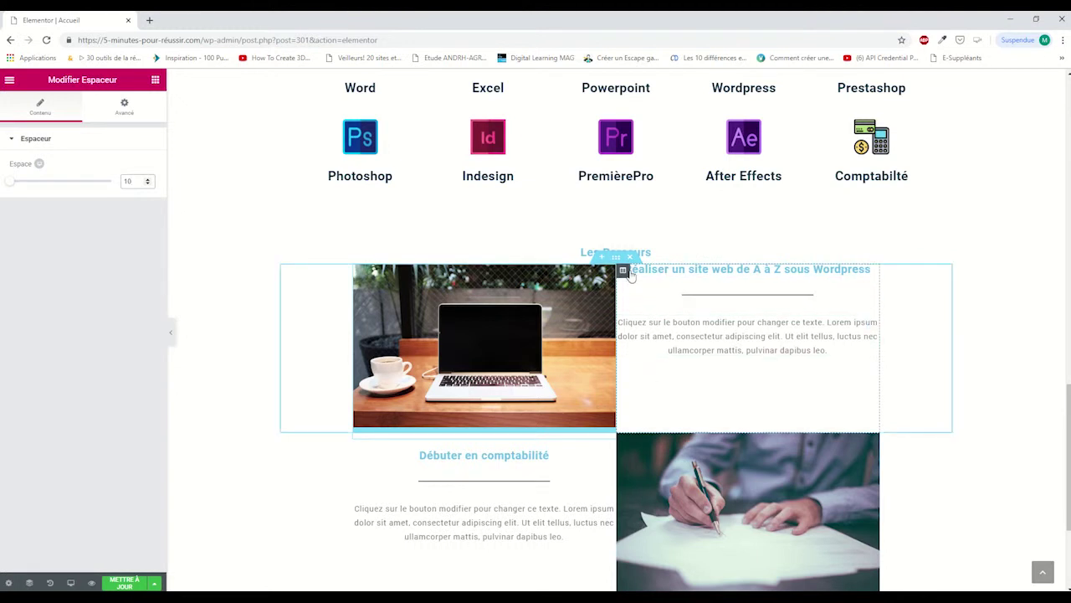
Insert a spacer above the "Réaliser un site web de A à Z sous Wordpress" heading and set its space to 10.
{"action": "left_click", "coordinate": [155, 79]}
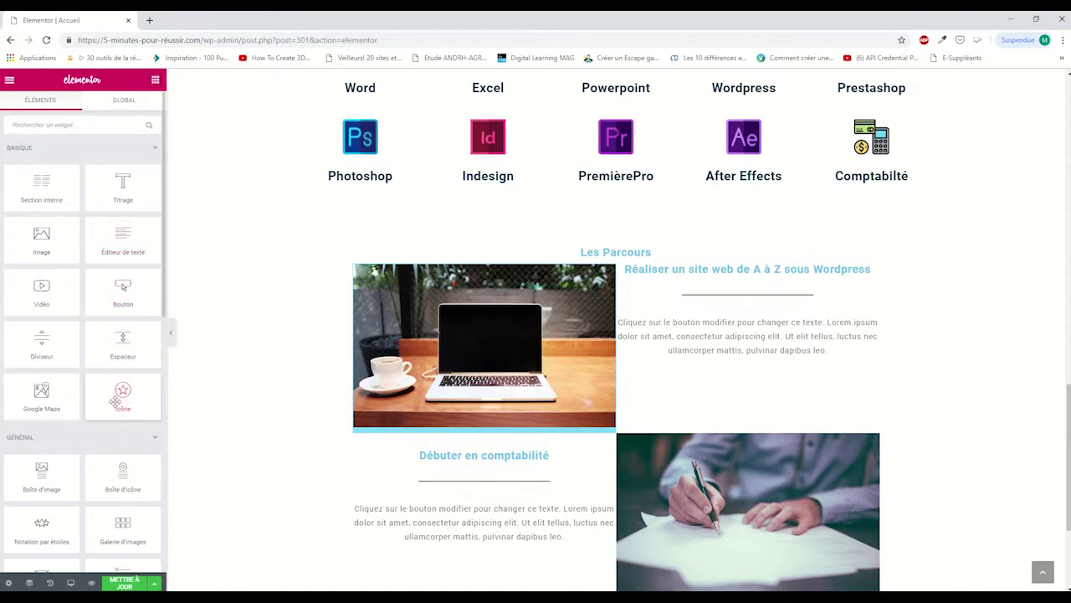
{"action": "left_click_drag", "start_coordinate": [122, 354], "coordinate": [742, 270]}
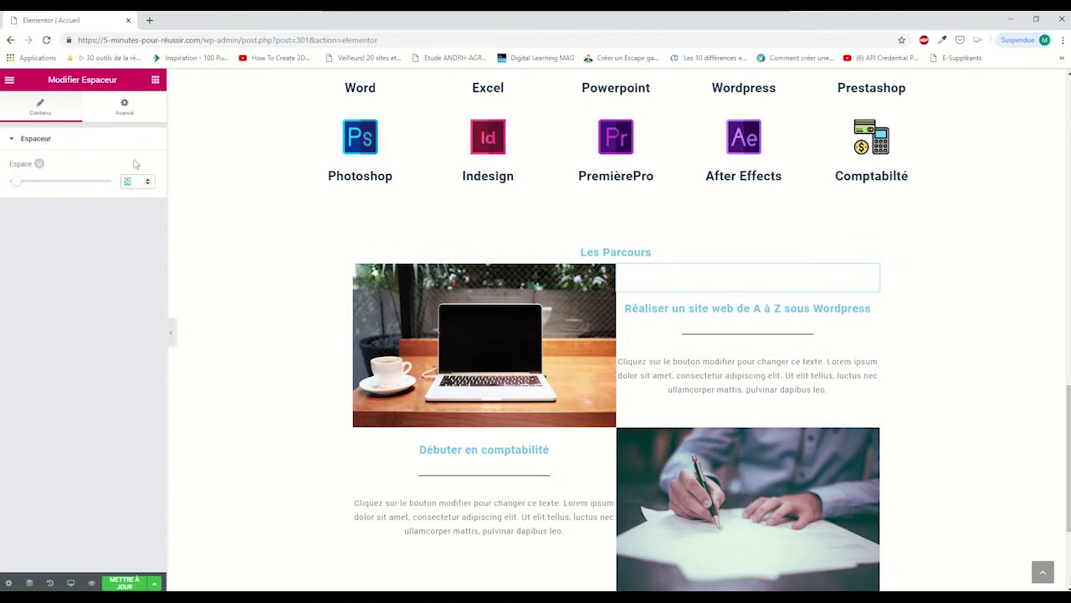
{"action": "type", "text": "10"}
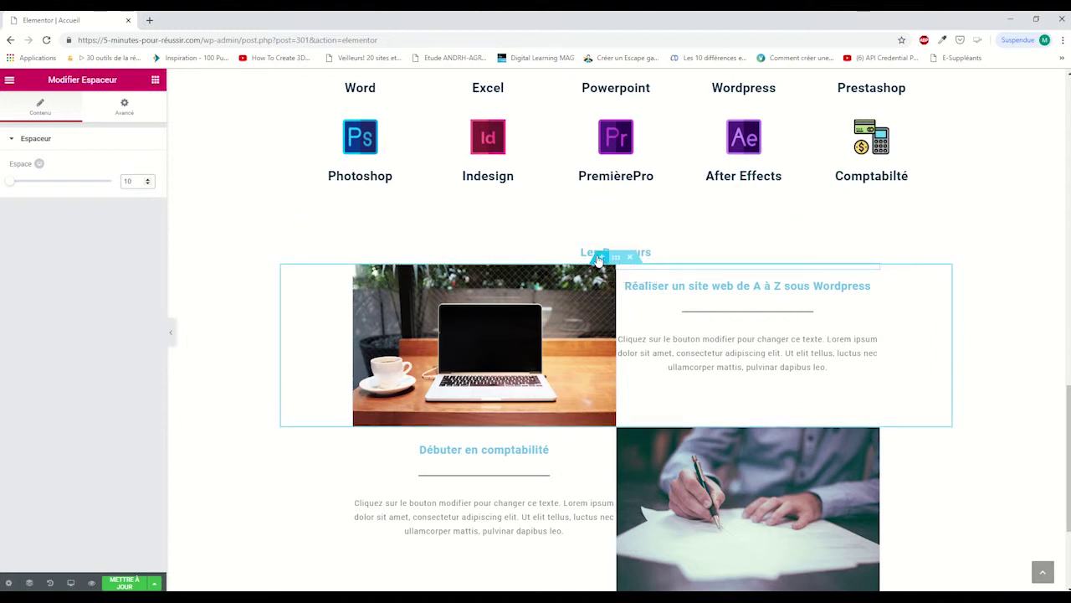
Add a new section holding a spacer between the "Les Parcours" heading and the laptop image section.
{"action": "left_click", "coordinate": [599, 258]}
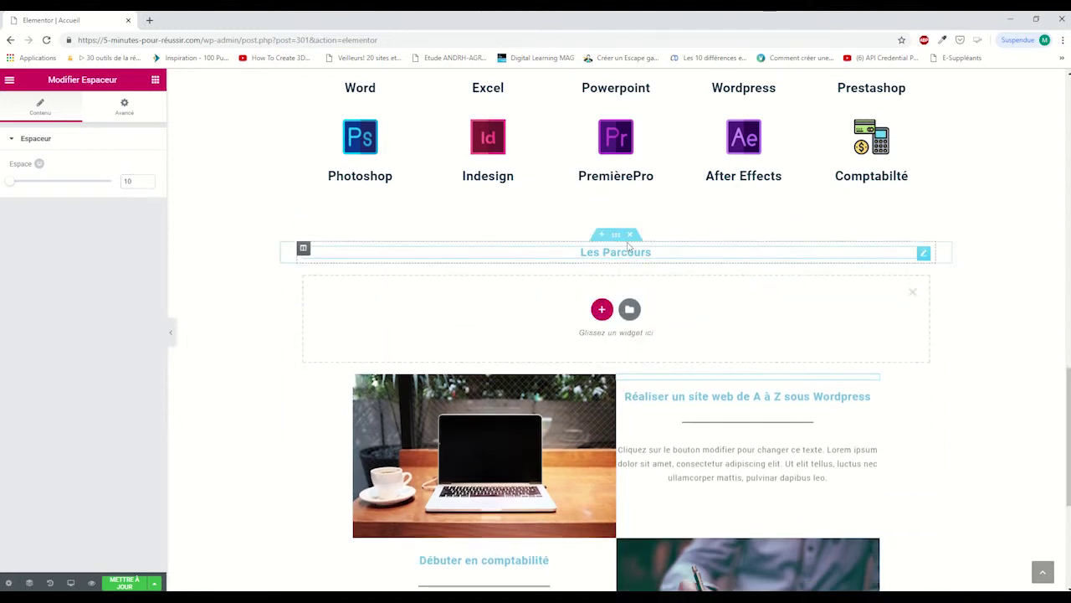
{"action": "left_click", "coordinate": [155, 80]}
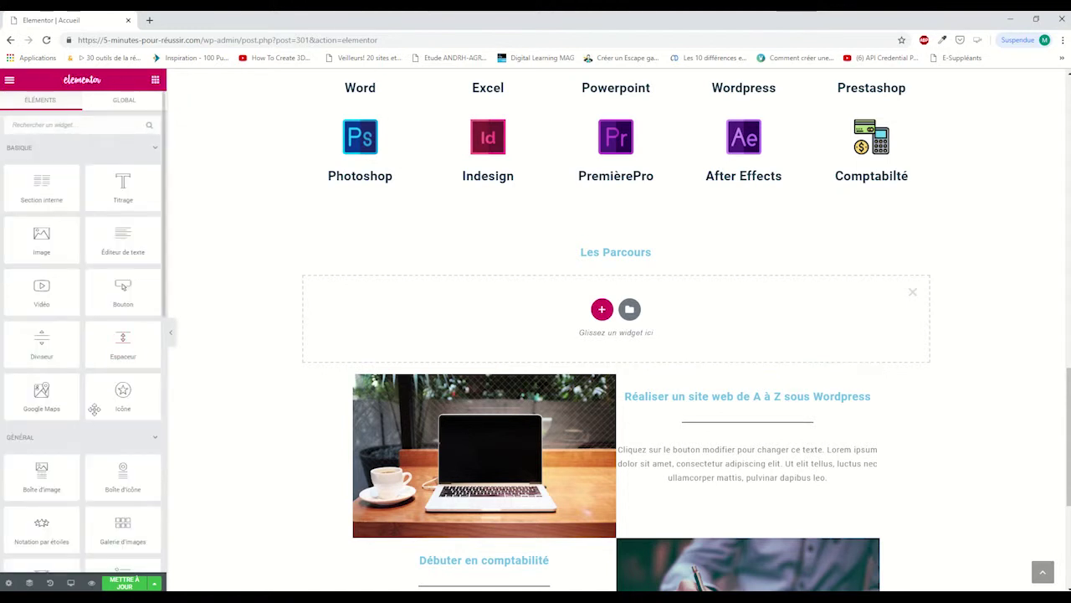
{"action": "left_click_drag", "start_coordinate": [103, 350], "coordinate": [663, 314]}
{"action": "scroll", "coordinate": [1056, 390], "scroll_direction": "down", "scroll_amount": 3}
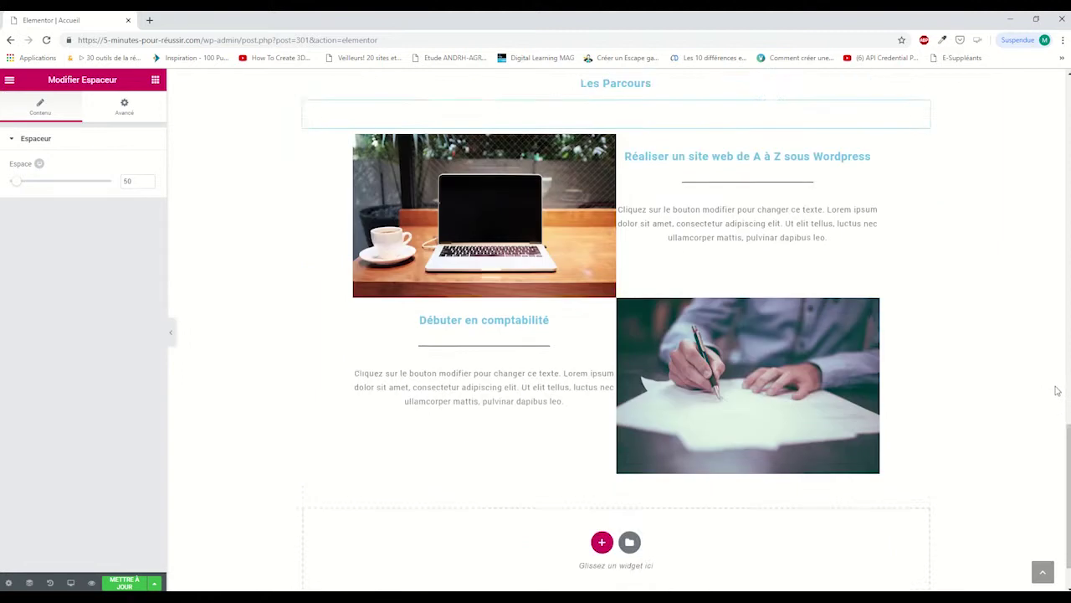
{"action": "scroll", "coordinate": [1057, 391], "scroll_direction": "up", "scroll_amount": 2}
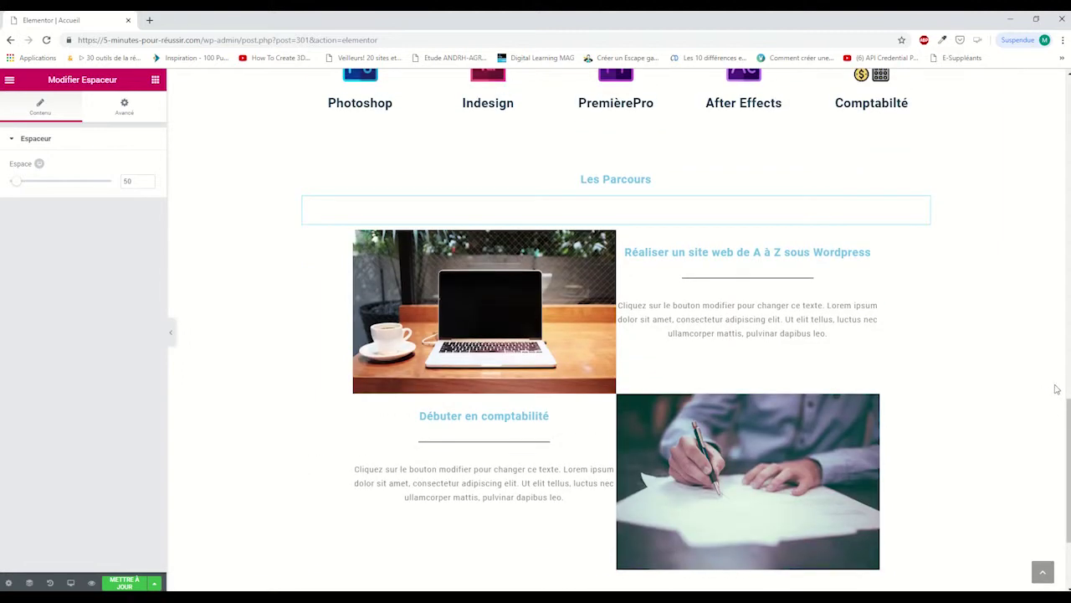
{"action": "scroll", "coordinate": [1056, 389], "scroll_direction": "down", "scroll_amount": 2}
{"action": "scroll", "coordinate": [217, 234], "scroll_direction": "up", "scroll_amount": 1}
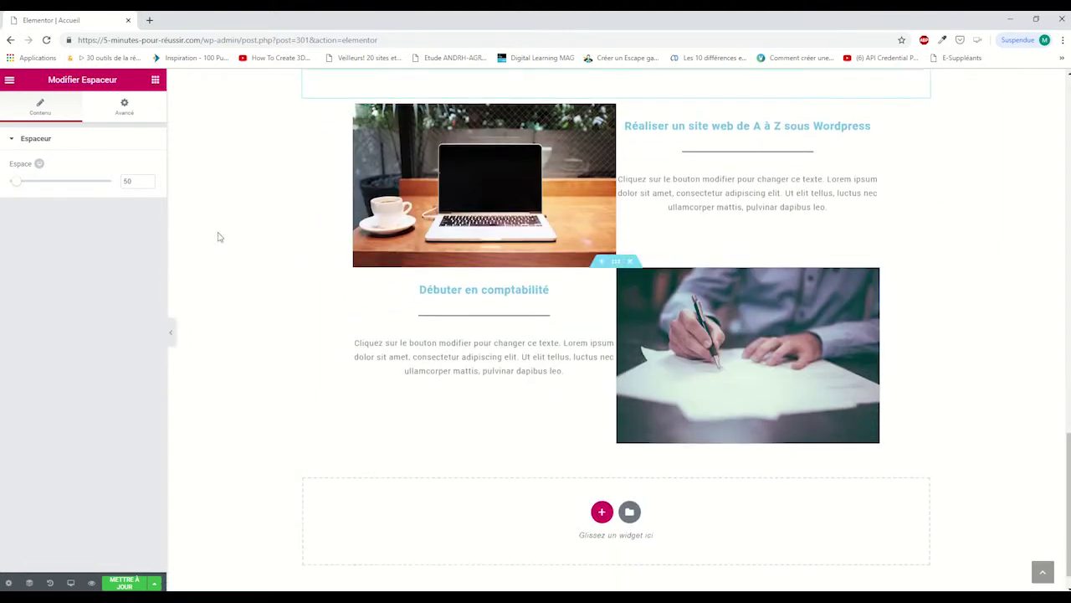
Update the page, check the "Les Parcours" area in the page preview, and return to the editor.
{"action": "left_click", "coordinate": [156, 79]}
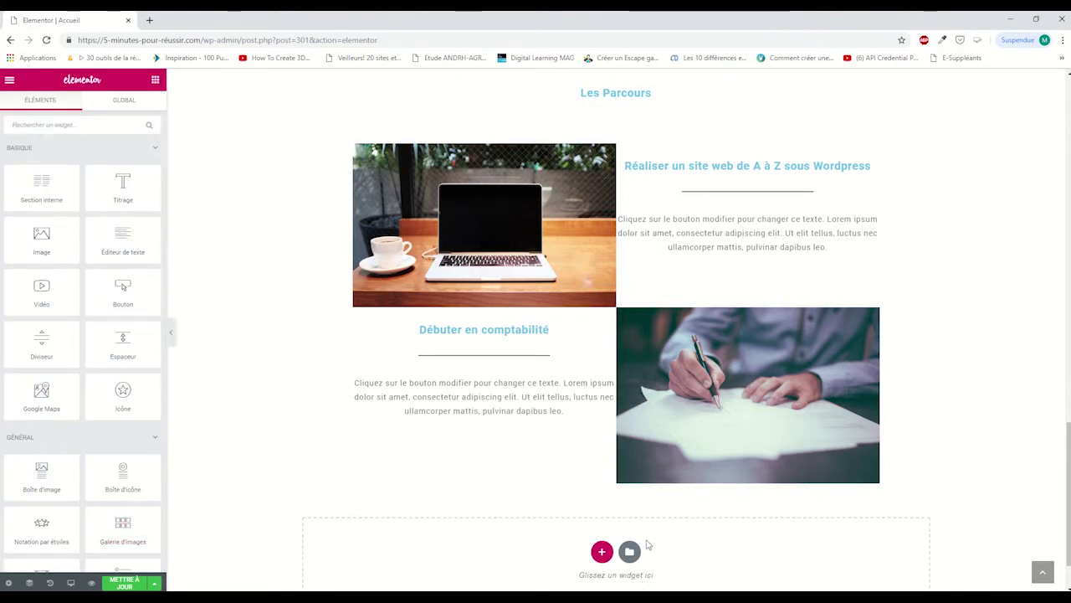
{"action": "scroll", "coordinate": [645, 543], "scroll_direction": "up", "scroll_amount": 1}
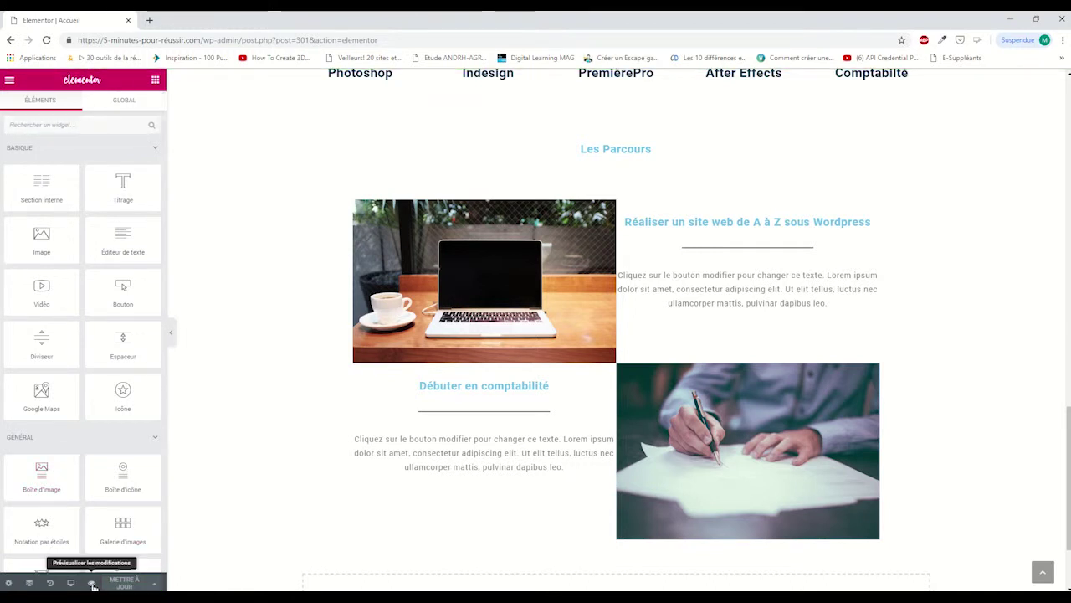
{"action": "left_click", "coordinate": [92, 584]}
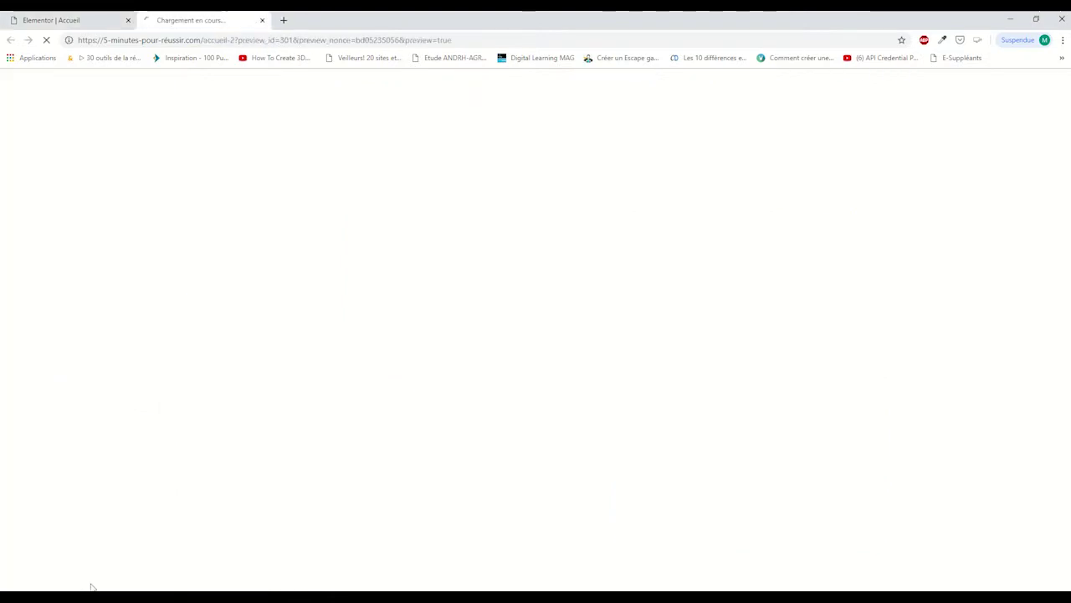
{"action": "scroll", "coordinate": [988, 350], "scroll_direction": "down", "scroll_amount": 9}
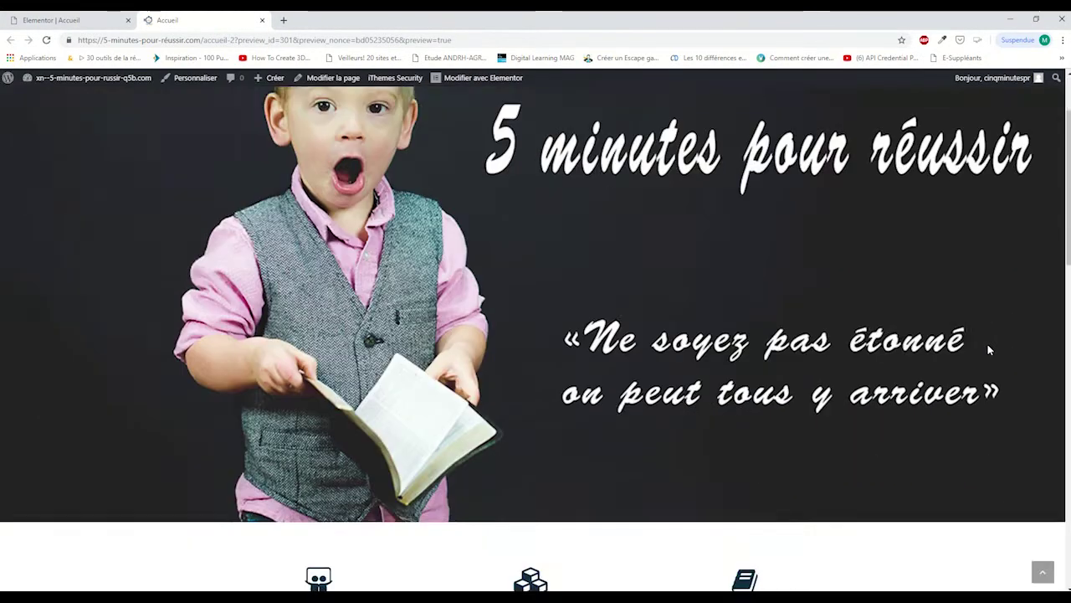
{"action": "scroll", "coordinate": [988, 350], "scroll_direction": "down", "scroll_amount": 6}
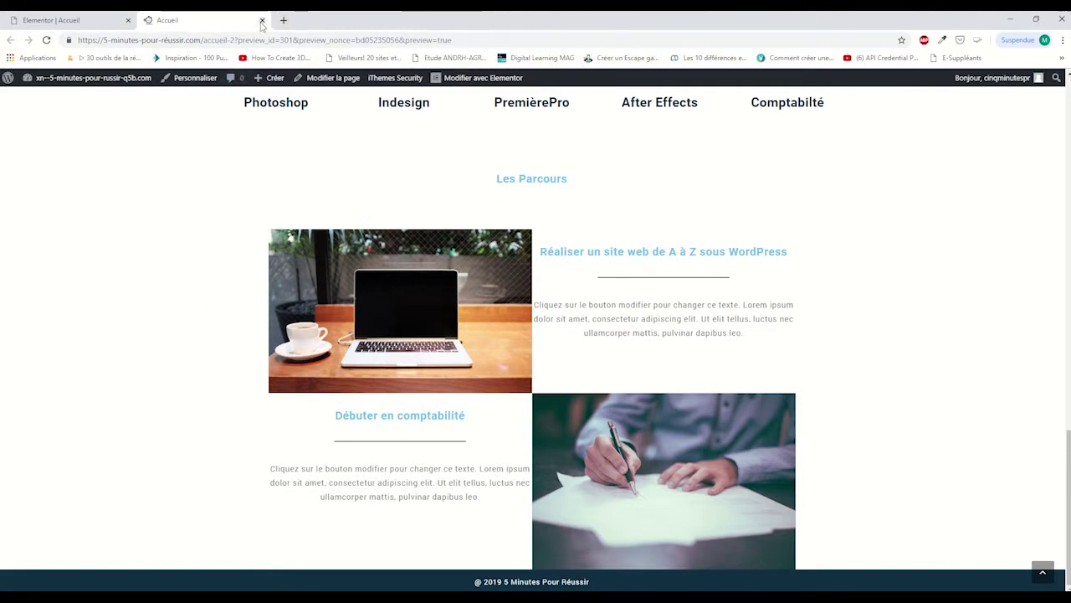
{"action": "left_click", "coordinate": [262, 21]}
{"action": "scroll", "coordinate": [414, 514], "scroll_direction": "down", "scroll_amount": 2}
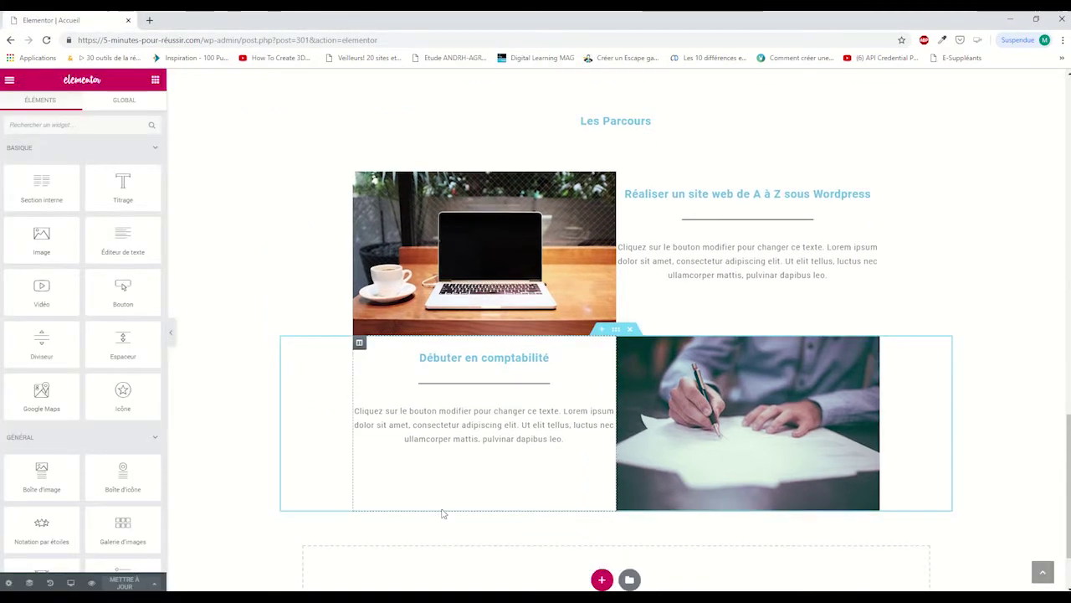
Add a spacer in a new section beneath the "Débuter en comptabilité" section and set its space to 120.
{"action": "left_click_drag", "start_coordinate": [134, 343], "coordinate": [601, 491]}
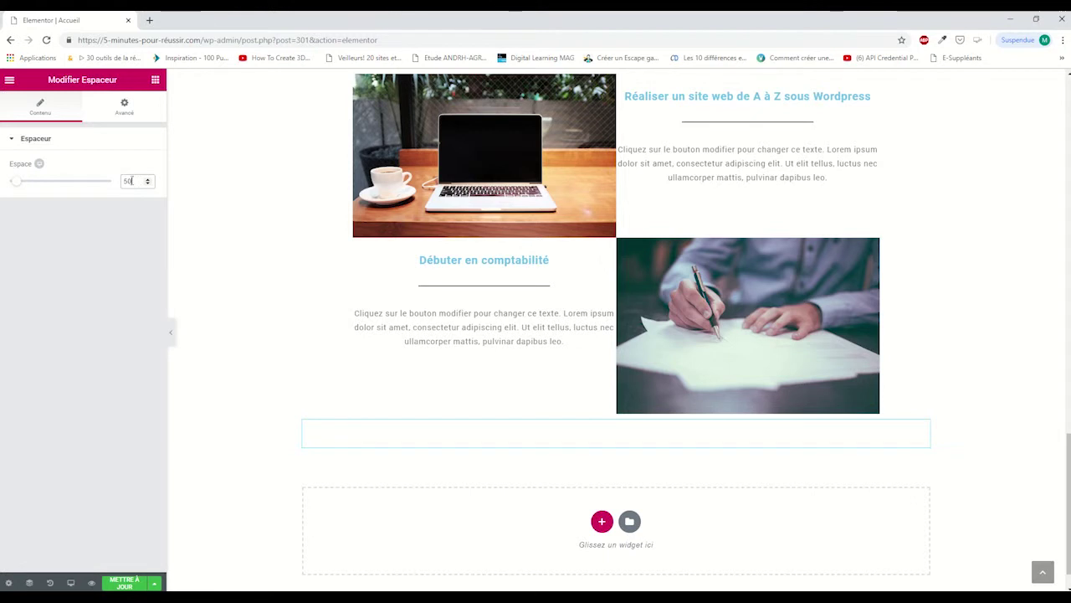
{"action": "type", "text": "100"}
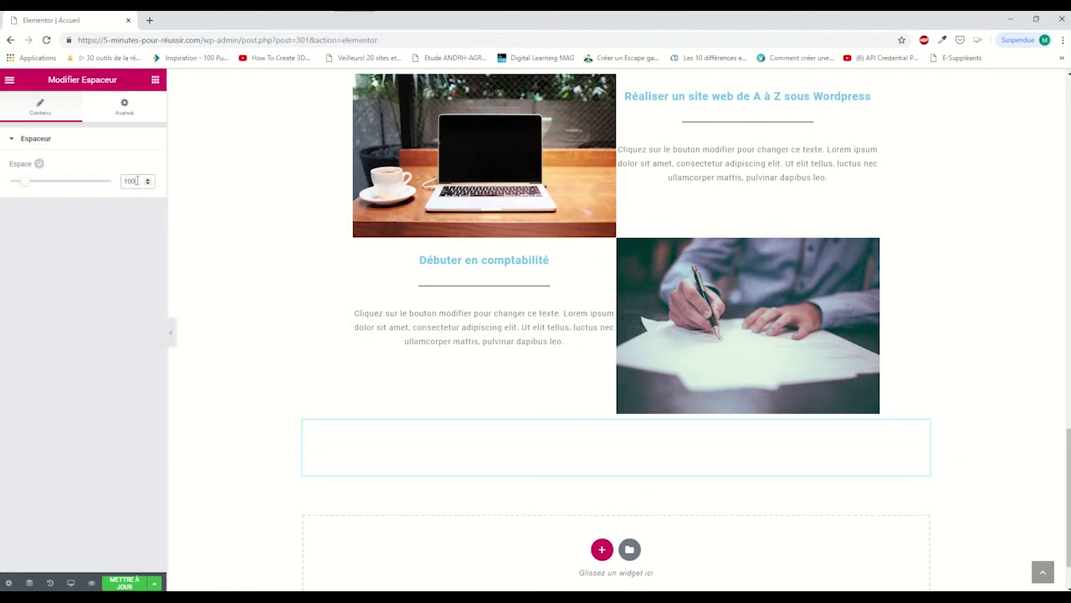
{"action": "type", "text": "120"}
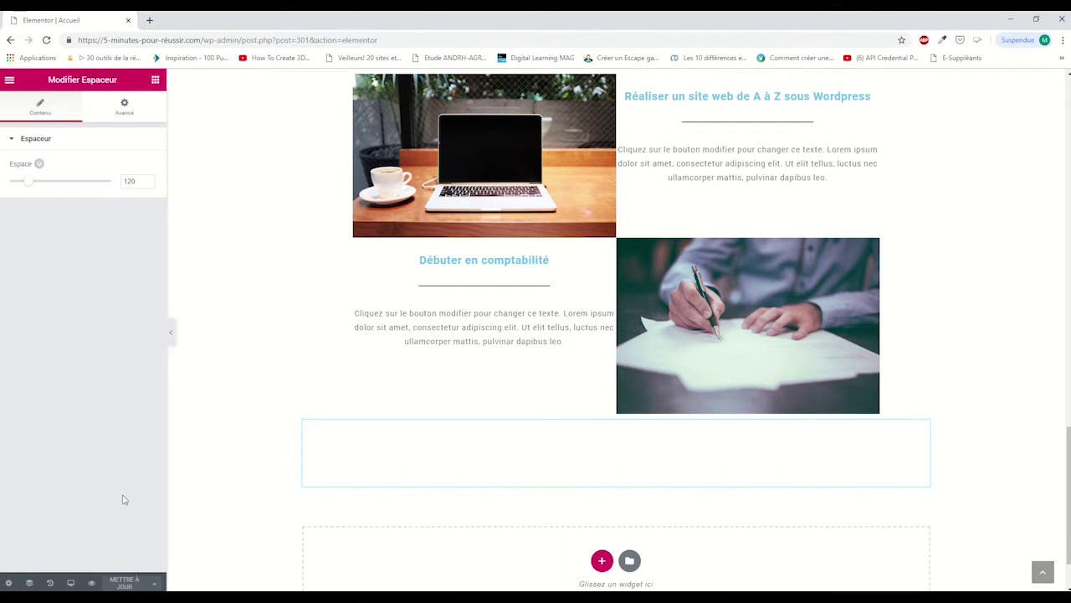
Preview the page in tablet mode and examine its layout from the introduction blocks down to the "Les Parcours" sections.
{"action": "scroll", "coordinate": [664, 450], "scroll_direction": "up", "scroll_amount": 8}
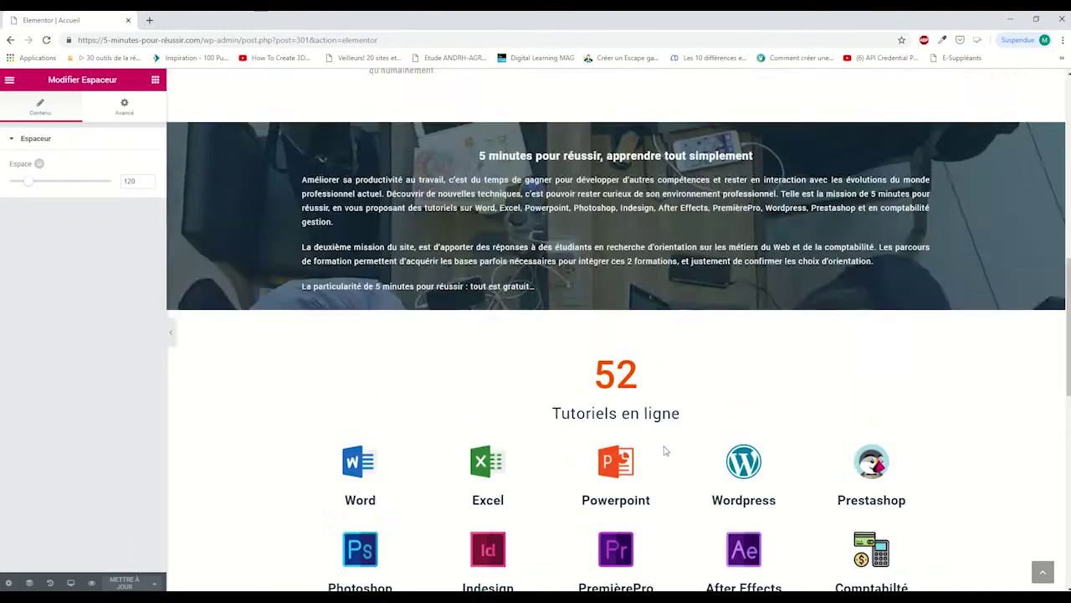
{"action": "scroll", "coordinate": [660, 449], "scroll_direction": "down", "scroll_amount": 10}
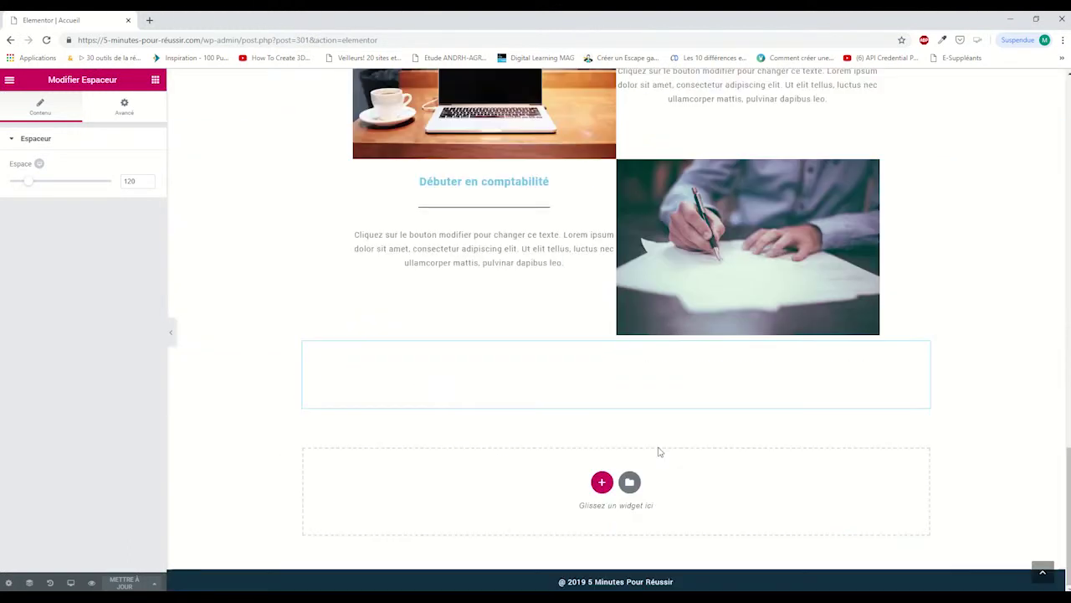
{"action": "left_click", "coordinate": [71, 583]}
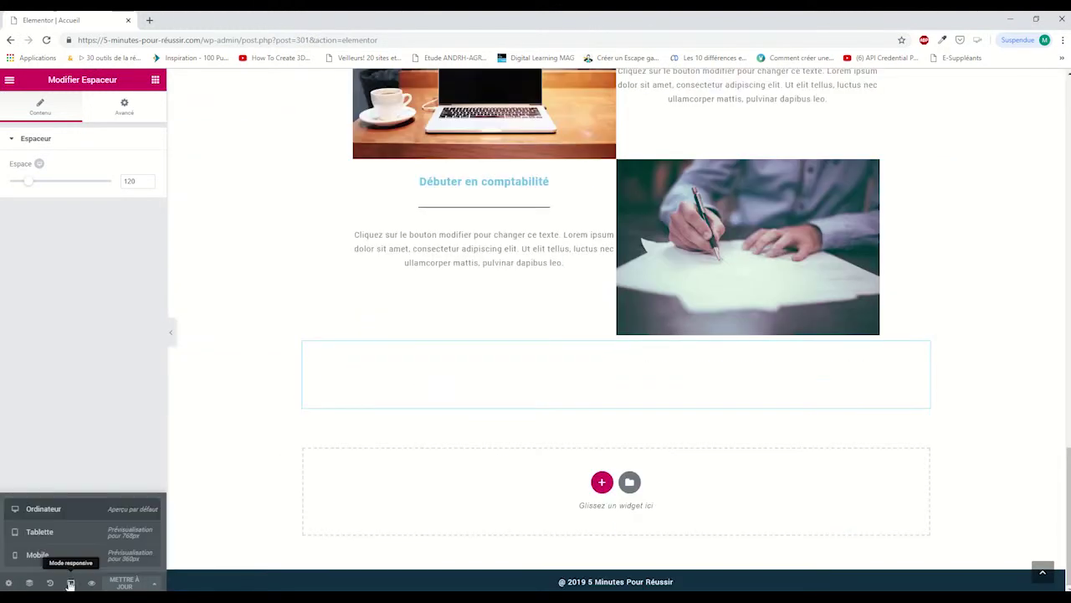
{"action": "left_click", "coordinate": [51, 538]}
{"action": "scroll", "coordinate": [686, 467], "scroll_direction": "up", "scroll_amount": 15}
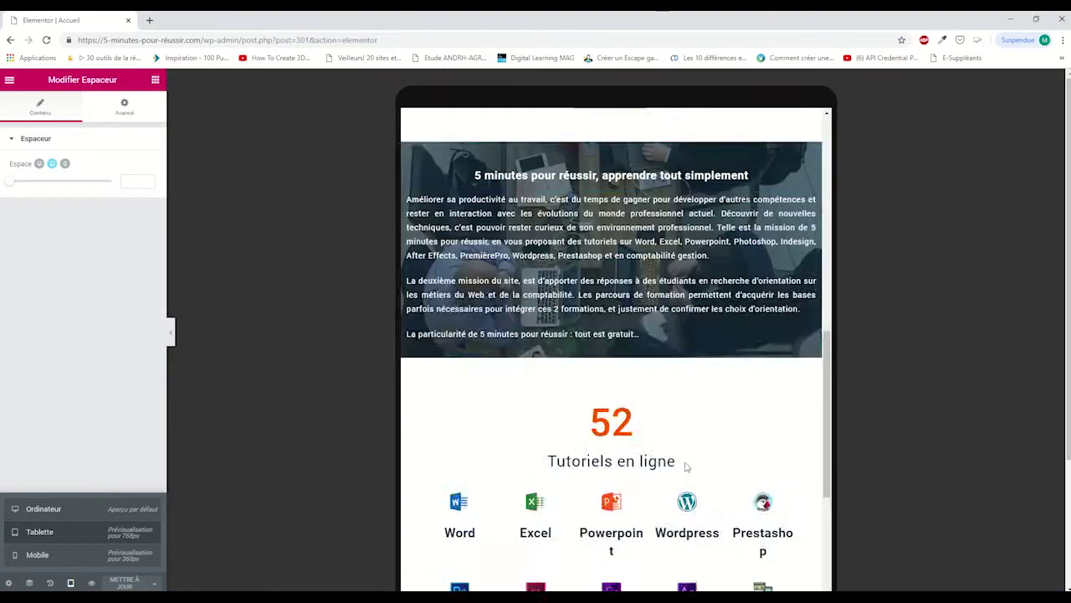
{"action": "scroll", "coordinate": [685, 464], "scroll_direction": "down", "scroll_amount": 10}
{"action": "scroll", "coordinate": [678, 444], "scroll_direction": "up", "scroll_amount": 9}
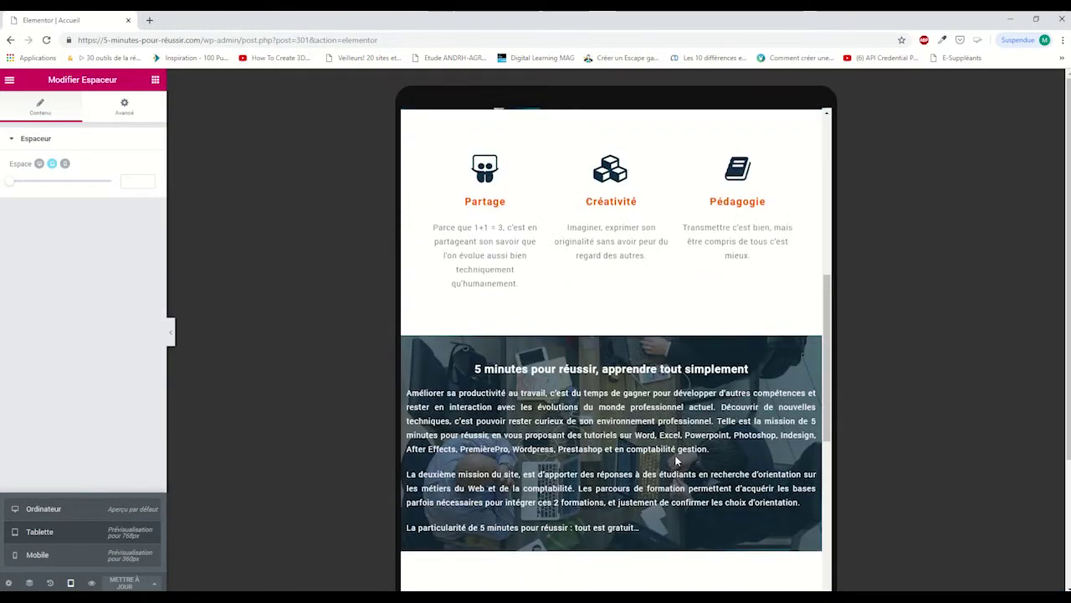
{"action": "scroll", "coordinate": [674, 433], "scroll_direction": "down", "scroll_amount": 8}
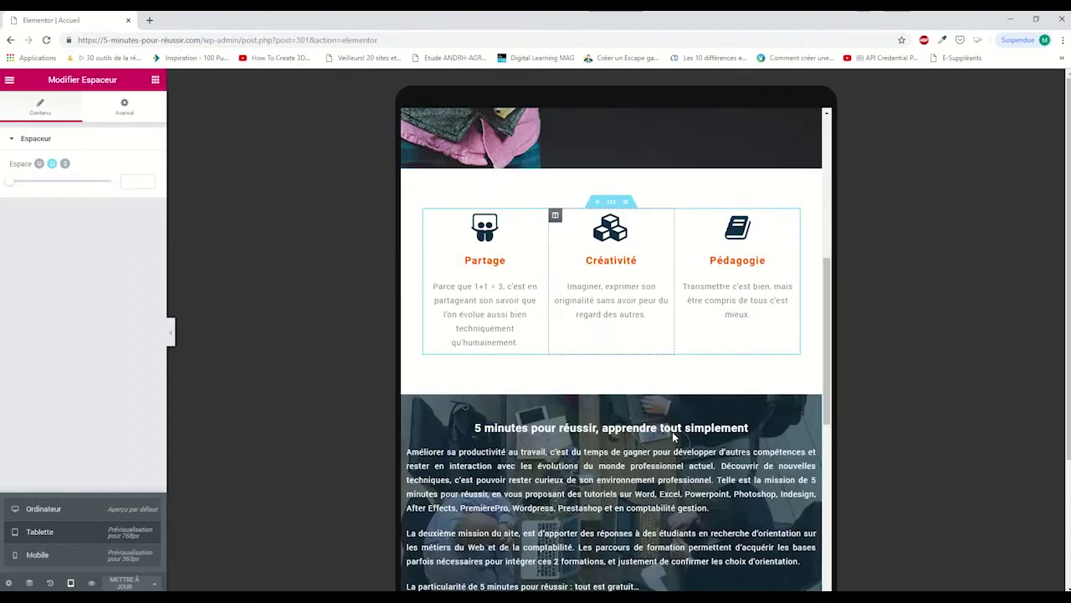
{"action": "scroll", "coordinate": [674, 435], "scroll_direction": "down", "scroll_amount": 8}
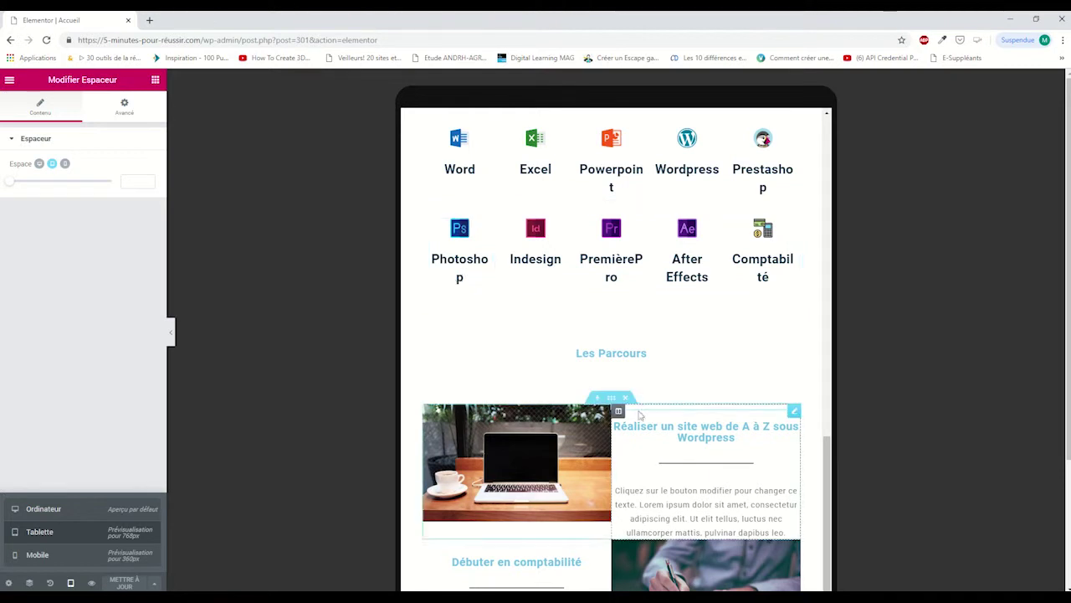
{"action": "scroll", "coordinate": [670, 371], "scroll_direction": "down", "scroll_amount": 2}
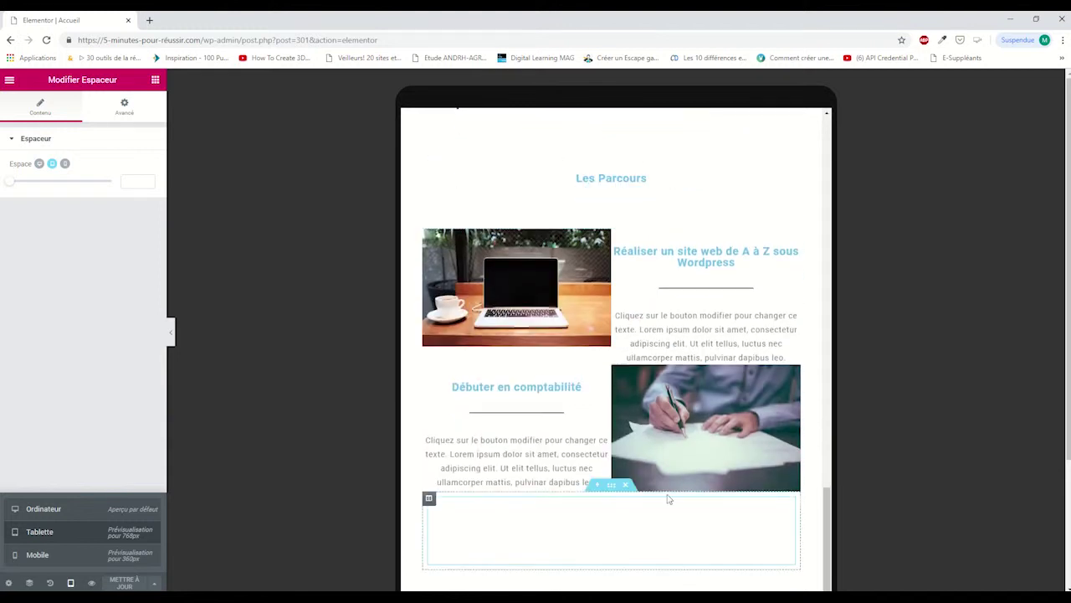
Preview the "Les Parcours" sections in mobile mode, check the order of images and texts, and return to the desktop view.
{"action": "left_click", "coordinate": [37, 555]}
{"action": "scroll", "coordinate": [642, 394], "scroll_direction": "up", "scroll_amount": 5}
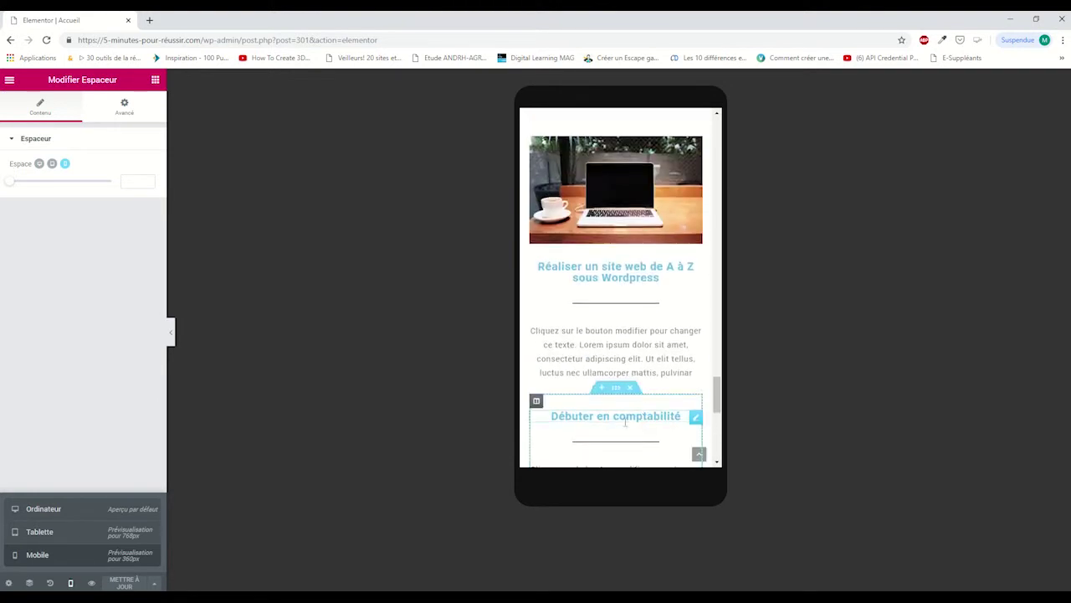
{"action": "scroll", "coordinate": [649, 421], "scroll_direction": "down", "scroll_amount": 5}
{"action": "scroll", "coordinate": [648, 420], "scroll_direction": "up", "scroll_amount": 3}
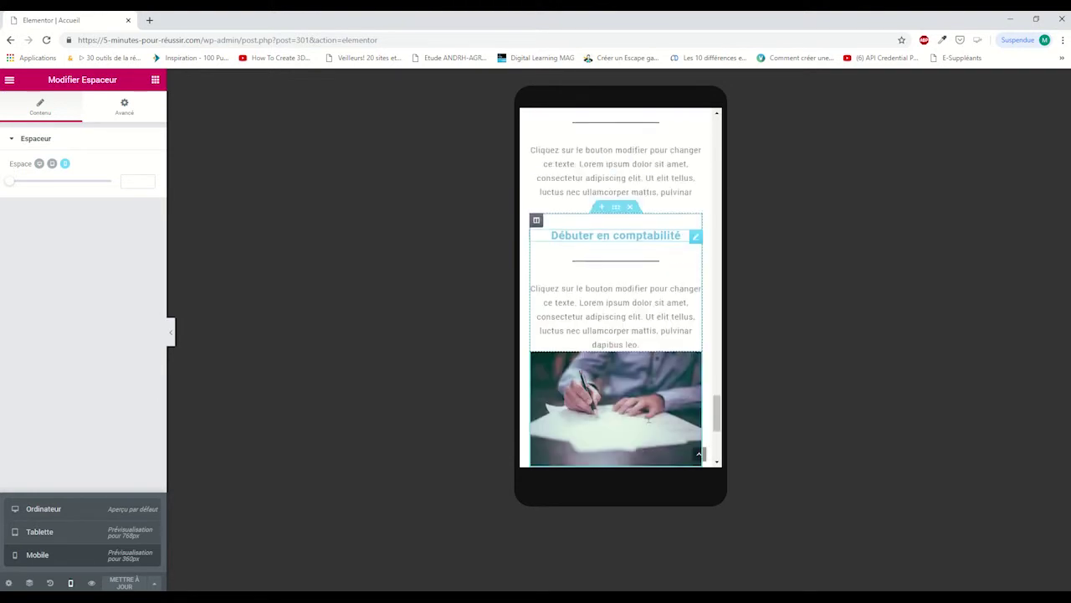
{"action": "scroll", "coordinate": [648, 418], "scroll_direction": "up", "scroll_amount": 3}
{"action": "scroll", "coordinate": [640, 415], "scroll_direction": "down", "scroll_amount": 2}
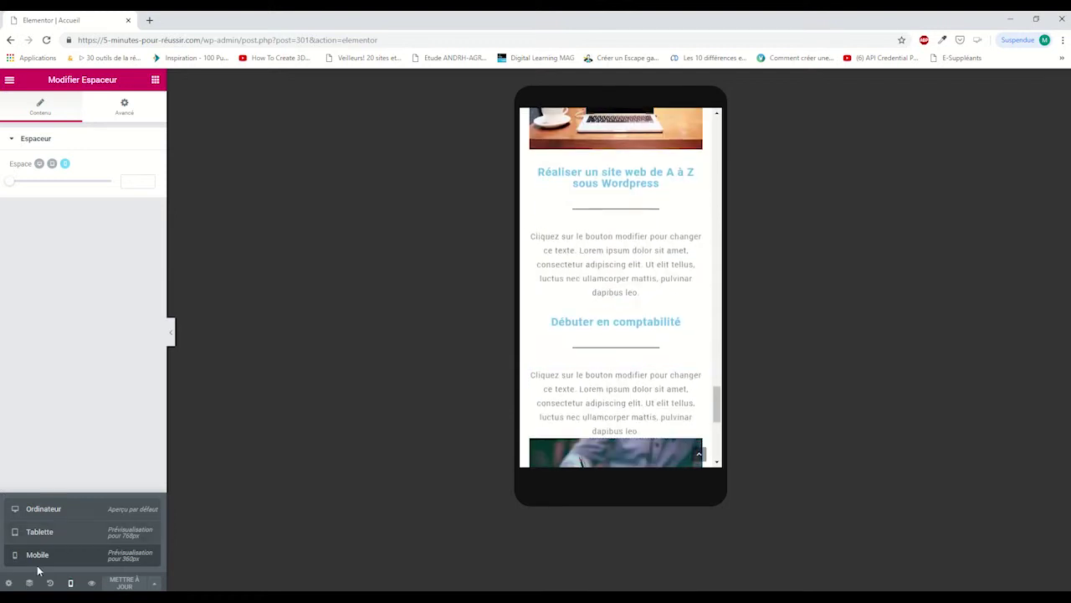
{"action": "scroll", "coordinate": [613, 366], "scroll_direction": "down", "scroll_amount": 2}
{"action": "scroll", "coordinate": [613, 366], "scroll_direction": "up", "scroll_amount": 1}
{"action": "scroll", "coordinate": [613, 368], "scroll_direction": "up", "scroll_amount": 3}
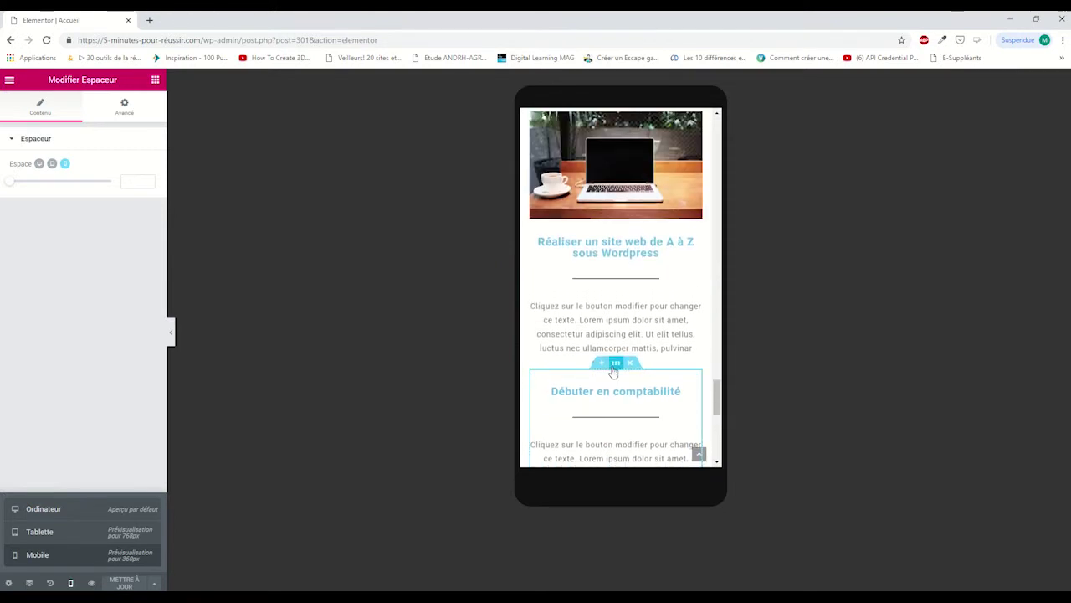
{"action": "scroll", "coordinate": [613, 370], "scroll_direction": "down", "scroll_amount": 5}
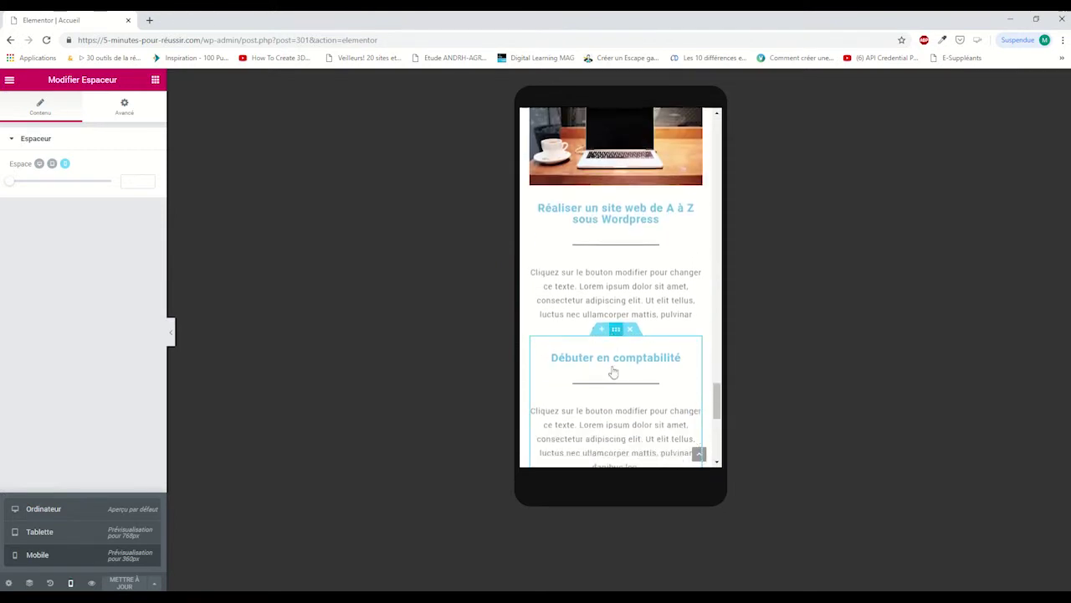
{"action": "left_click", "coordinate": [71, 584]}
{"action": "left_click", "coordinate": [71, 583]}
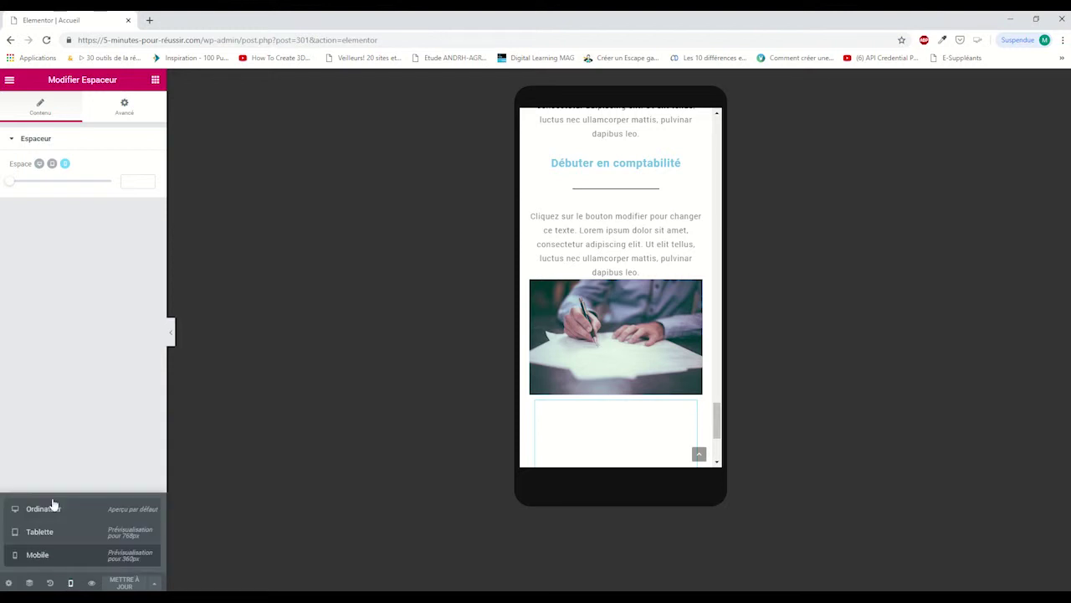
{"action": "left_click", "coordinate": [43, 509]}
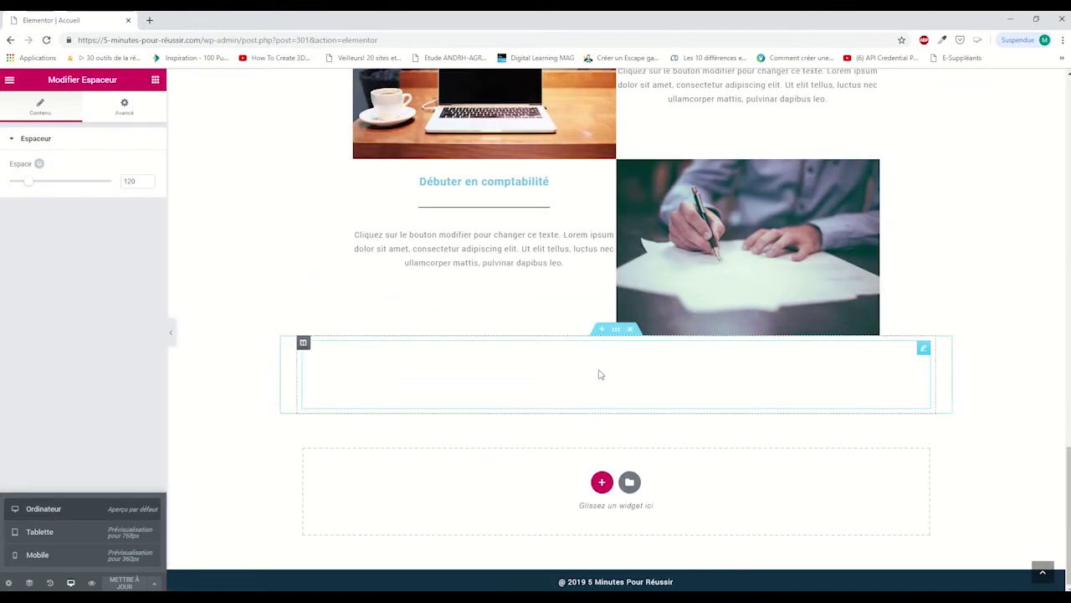
Turn on column reversal for mobile in the "Débuter en comptabilité" section and update the page.
{"action": "scroll", "coordinate": [636, 394], "scroll_direction": "up", "scroll_amount": 2}
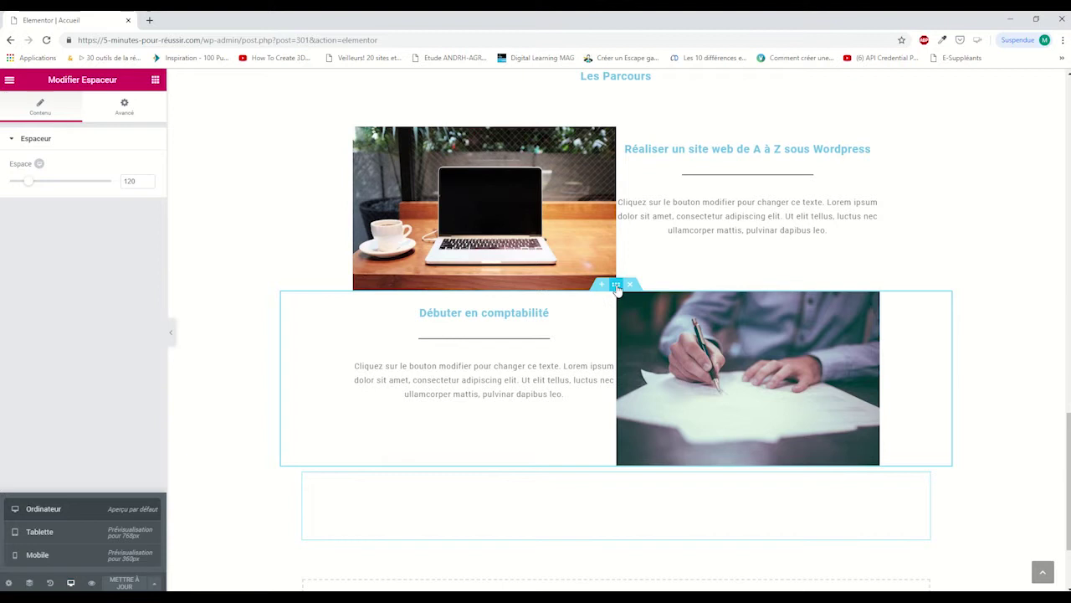
{"action": "left_click", "coordinate": [616, 285]}
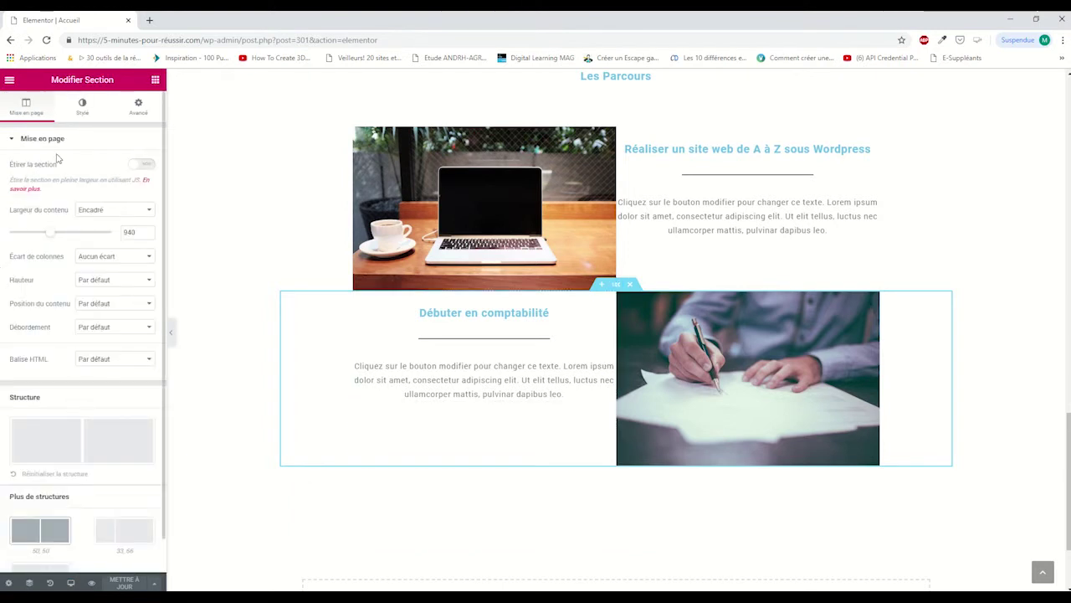
{"action": "left_click", "coordinate": [139, 107]}
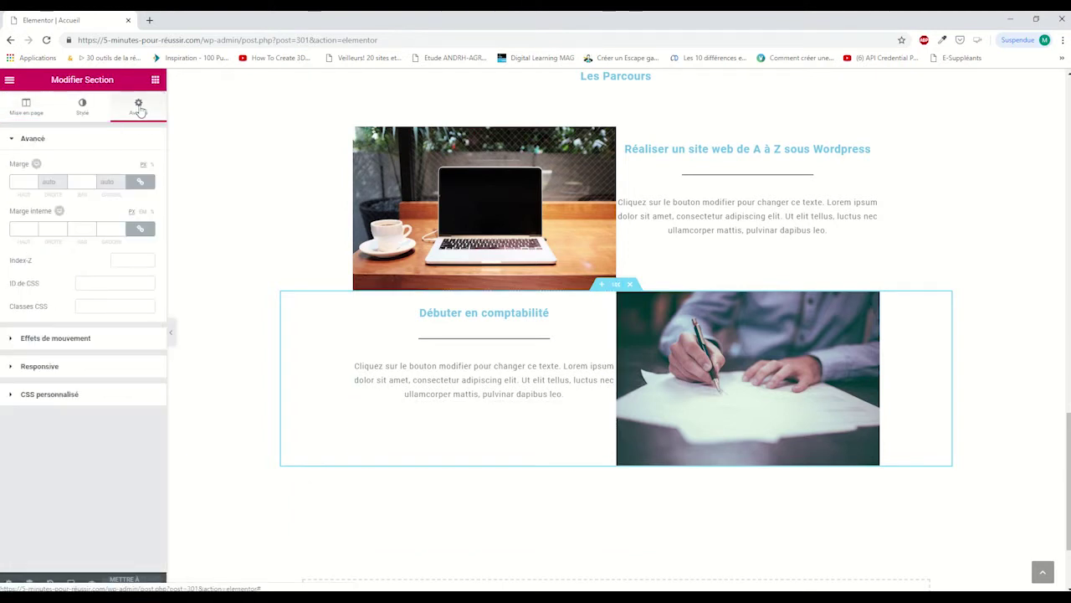
{"action": "left_click", "coordinate": [15, 371]}
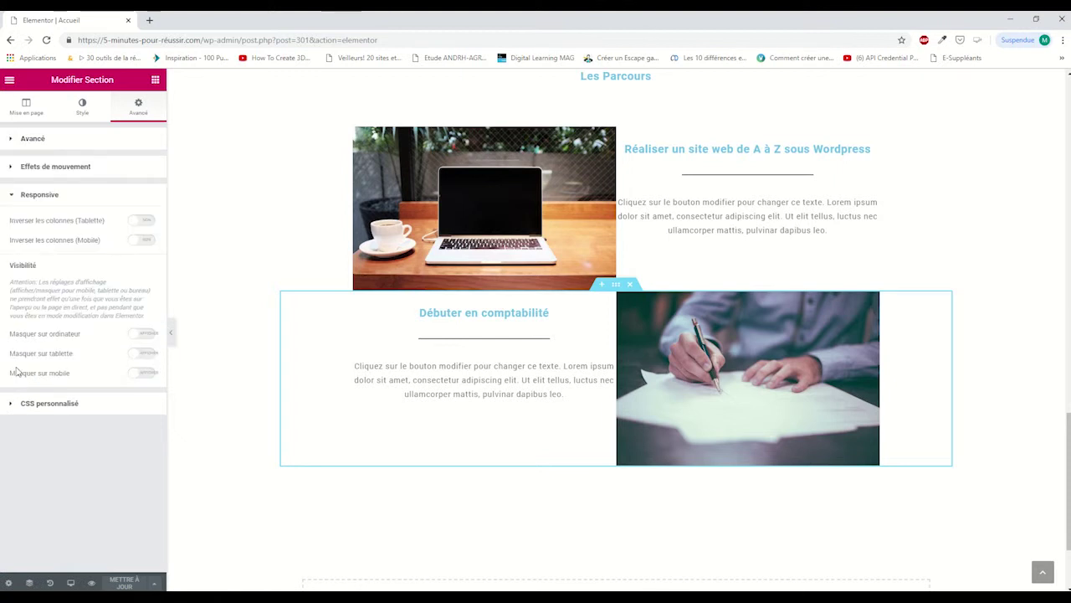
{"action": "left_click", "coordinate": [143, 241]}
{"action": "left_click", "coordinate": [121, 583]}
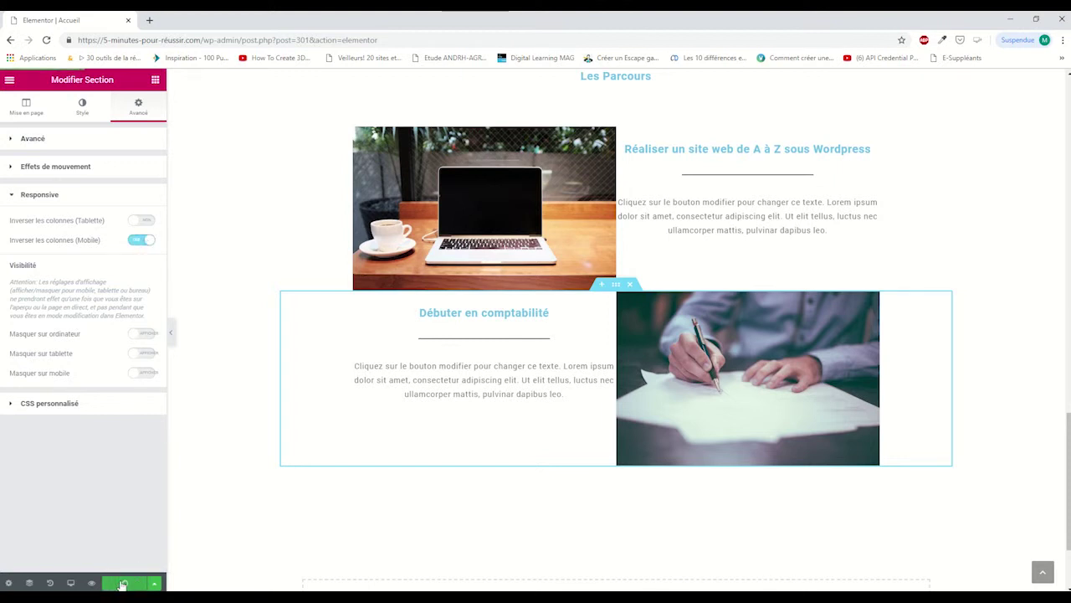
Check the column order of the accounting section and the rest of the page in mobile preview, then restore the desktop view.
{"action": "left_click", "coordinate": [72, 583]}
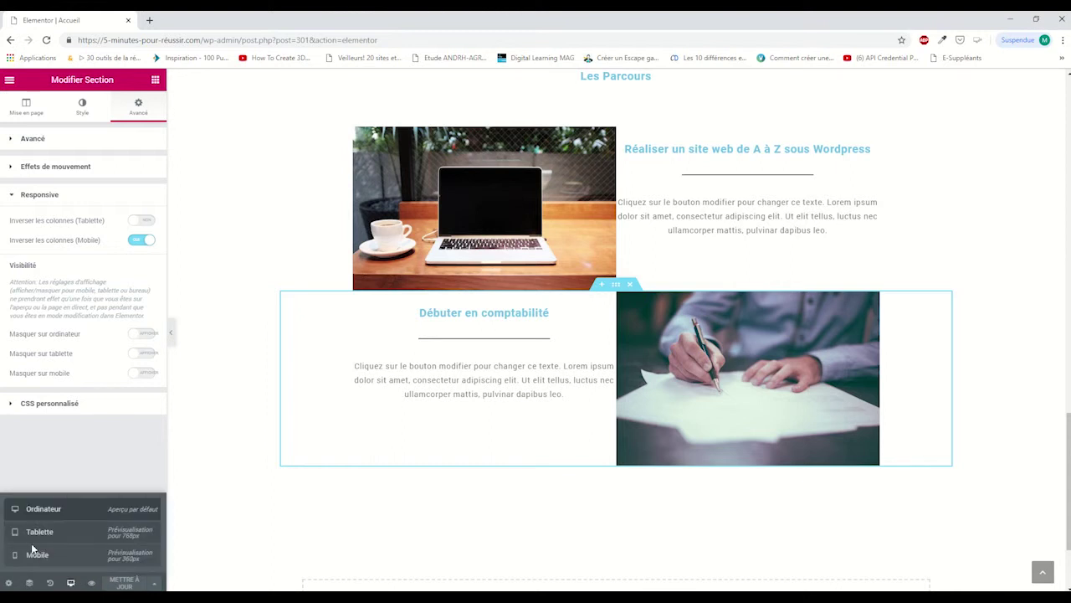
{"action": "left_click", "coordinate": [36, 555]}
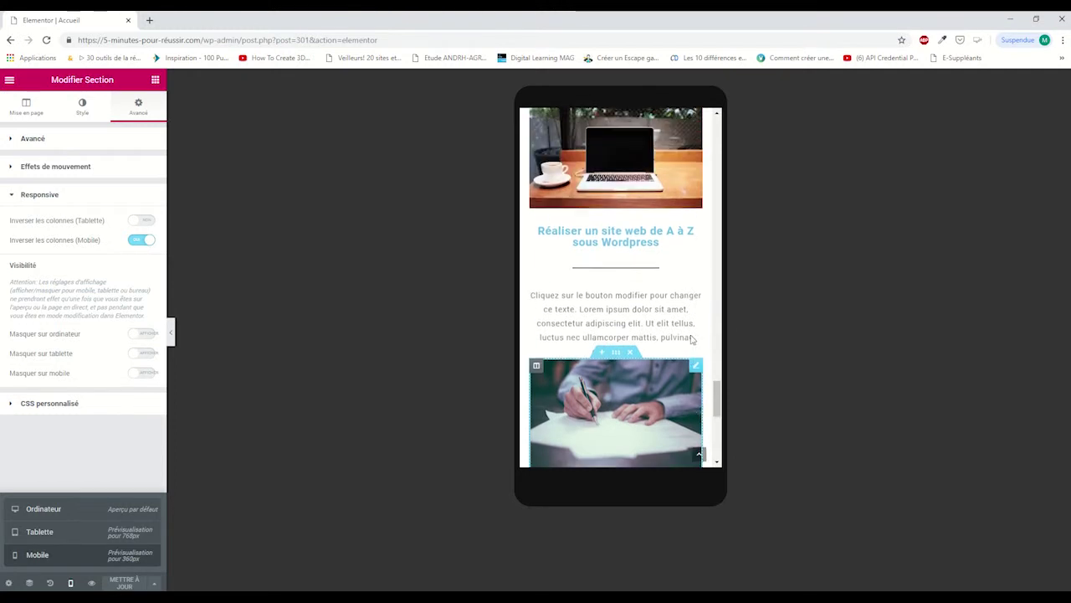
{"action": "scroll", "coordinate": [691, 336], "scroll_direction": "down", "scroll_amount": 3}
{"action": "scroll", "coordinate": [693, 339], "scroll_direction": "up", "scroll_amount": 3}
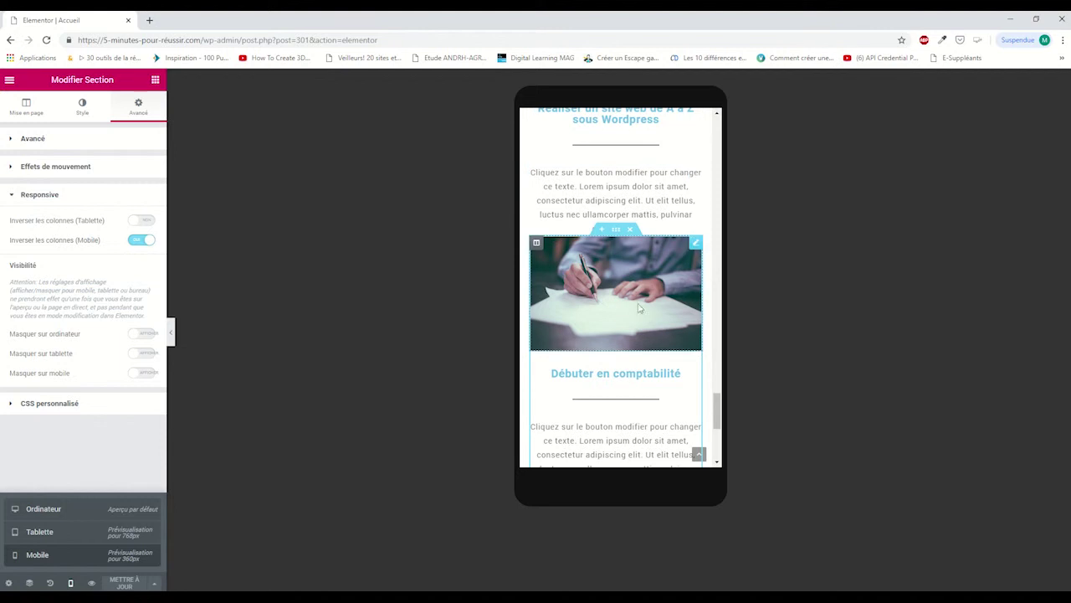
{"action": "scroll", "coordinate": [667, 318], "scroll_direction": "down", "scroll_amount": 3}
{"action": "scroll", "coordinate": [667, 318], "scroll_direction": "up", "scroll_amount": 4}
{"action": "scroll", "coordinate": [667, 318], "scroll_direction": "up", "scroll_amount": 10}
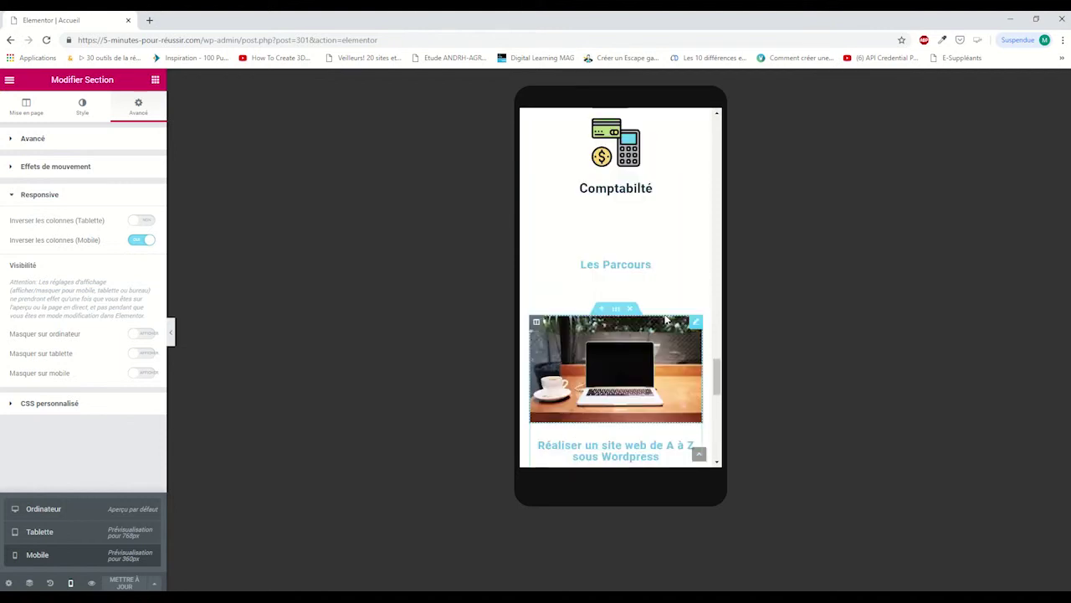
{"action": "scroll", "coordinate": [667, 318], "scroll_direction": "up", "scroll_amount": 15}
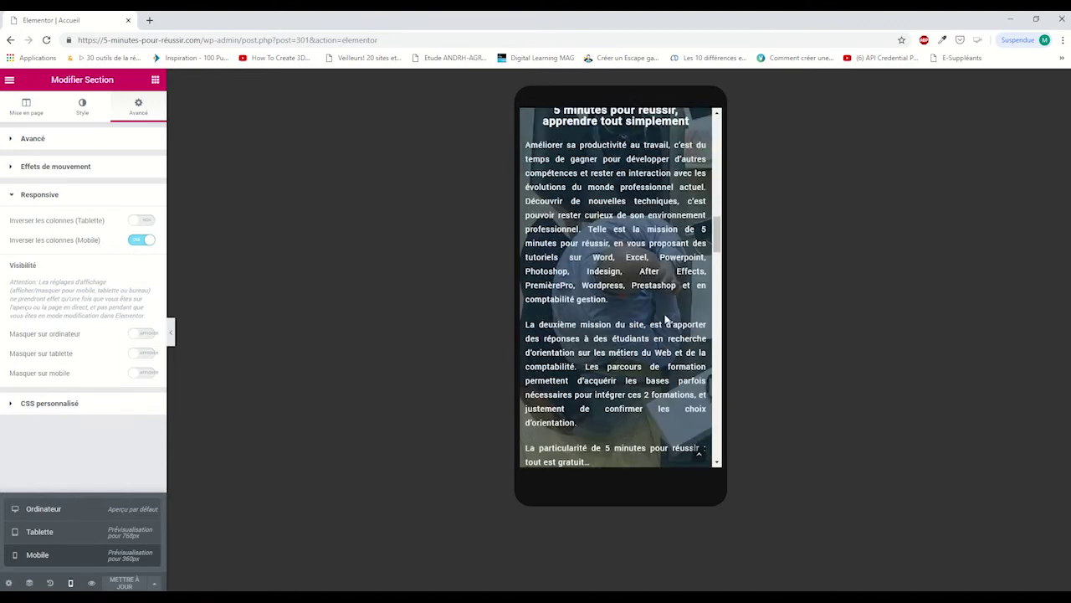
{"action": "scroll", "coordinate": [667, 318], "scroll_direction": "down", "scroll_amount": 5}
{"action": "scroll", "coordinate": [636, 293], "scroll_direction": "up", "scroll_amount": 5}
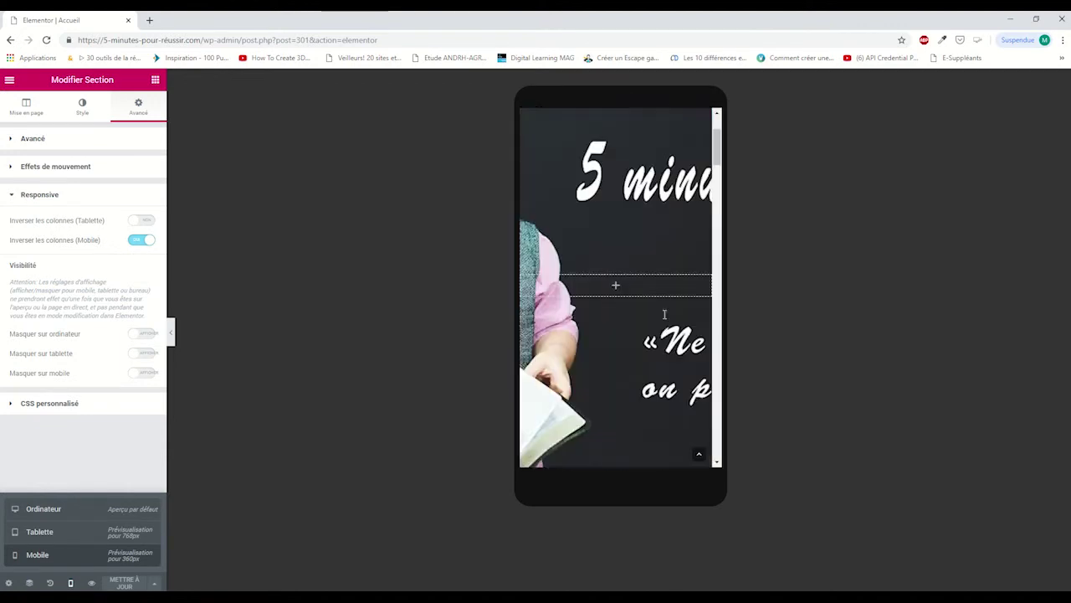
{"action": "left_click", "coordinate": [71, 584]}
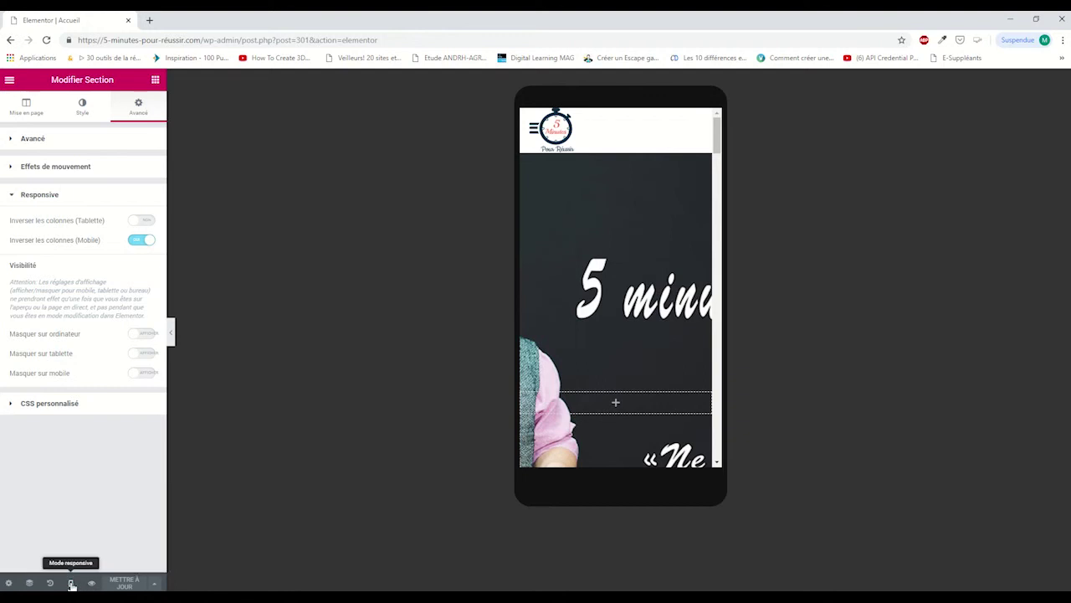
{"action": "left_click", "coordinate": [71, 583]}
{"action": "left_click", "coordinate": [43, 509]}
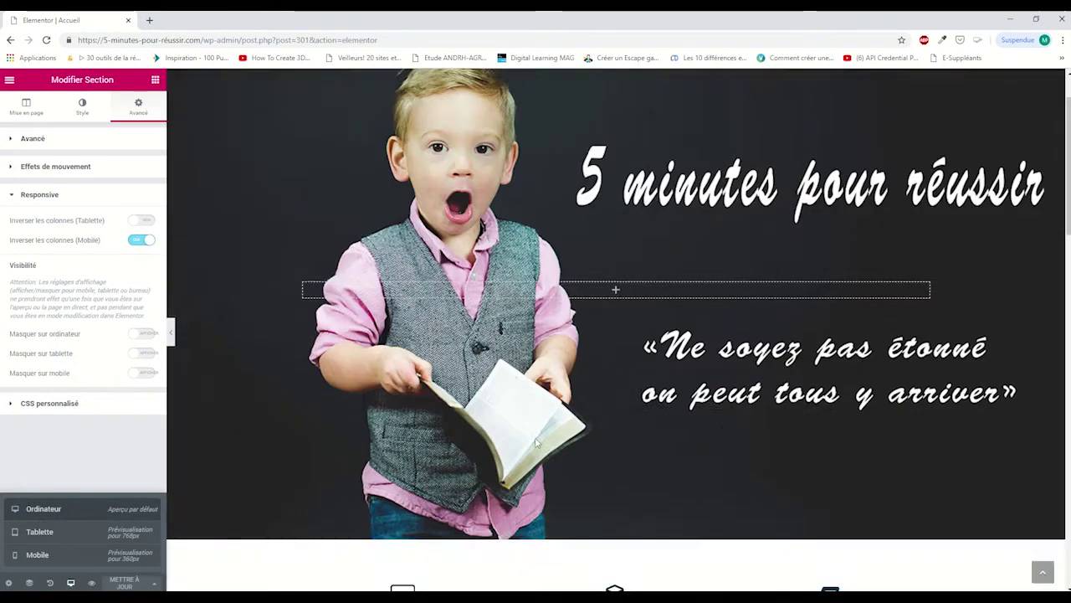